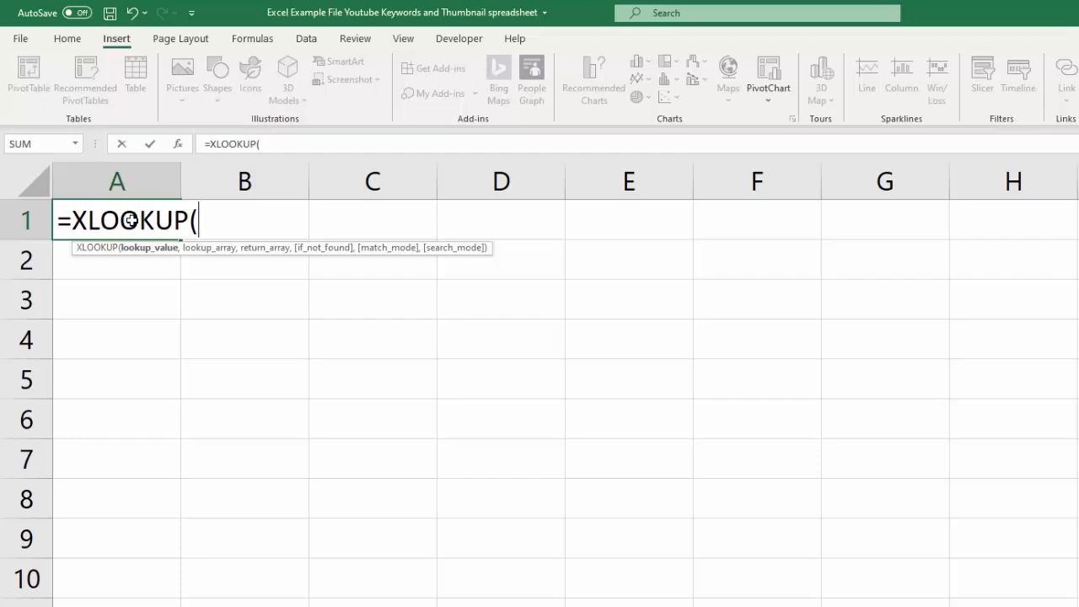
{"action": "left_click", "coordinate": [366, 299]}
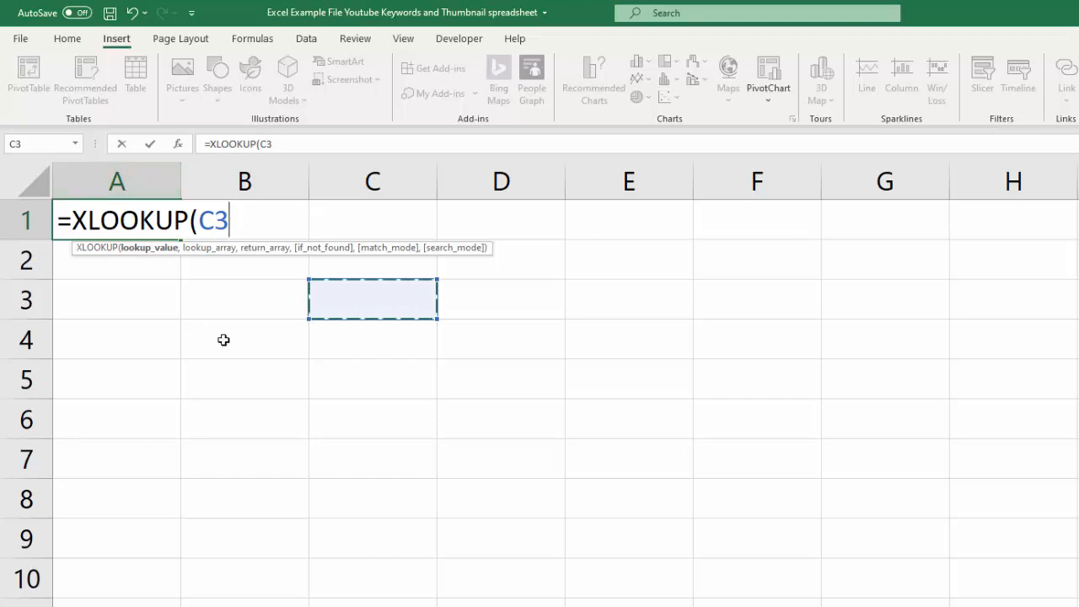
{"action": "left_click_drag", "start_coordinate": [240, 342], "coordinate": [636, 342]}
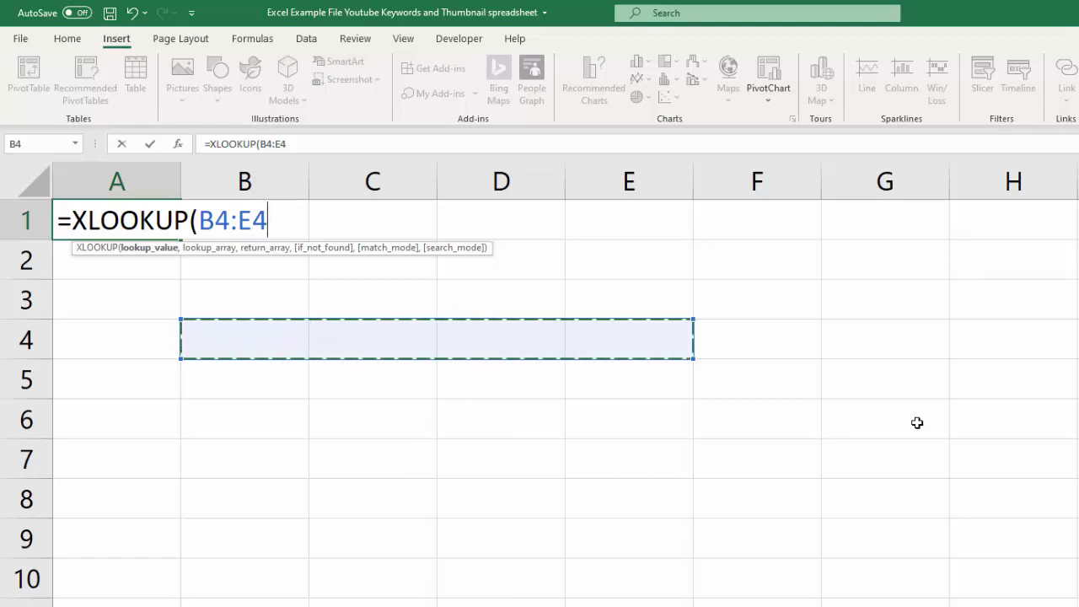
{"action": "key", "text": "Escape"}
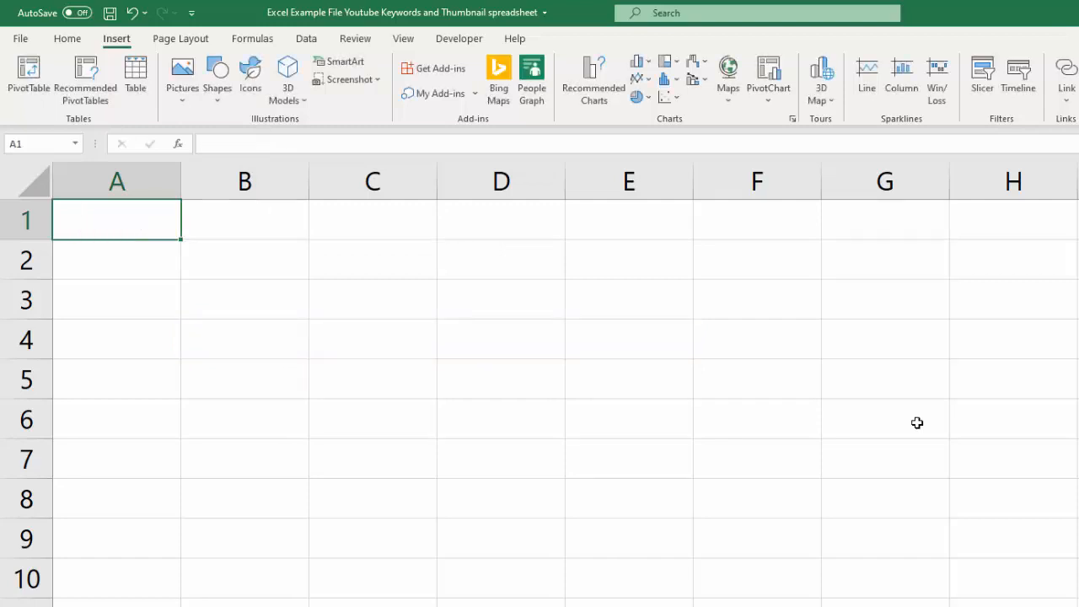
Look up the XMATCH and FILTER functions by starting to enter each one as a formula in cell A1.
{"action": "type", "text": "=xm"}
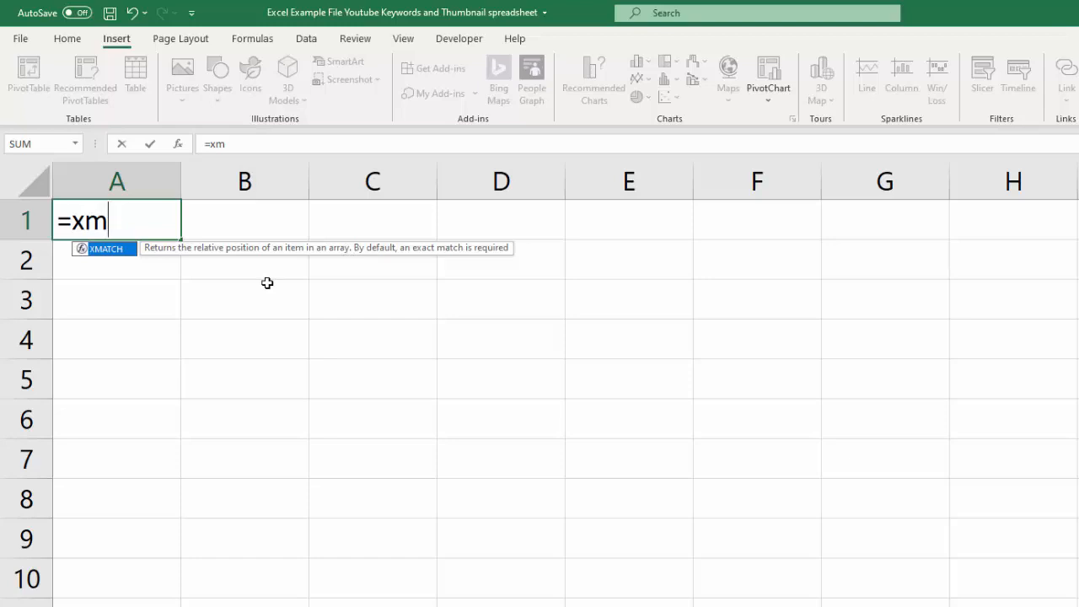
{"action": "key", "text": "BackSpace"}
{"action": "key", "text": "BackSpace"}
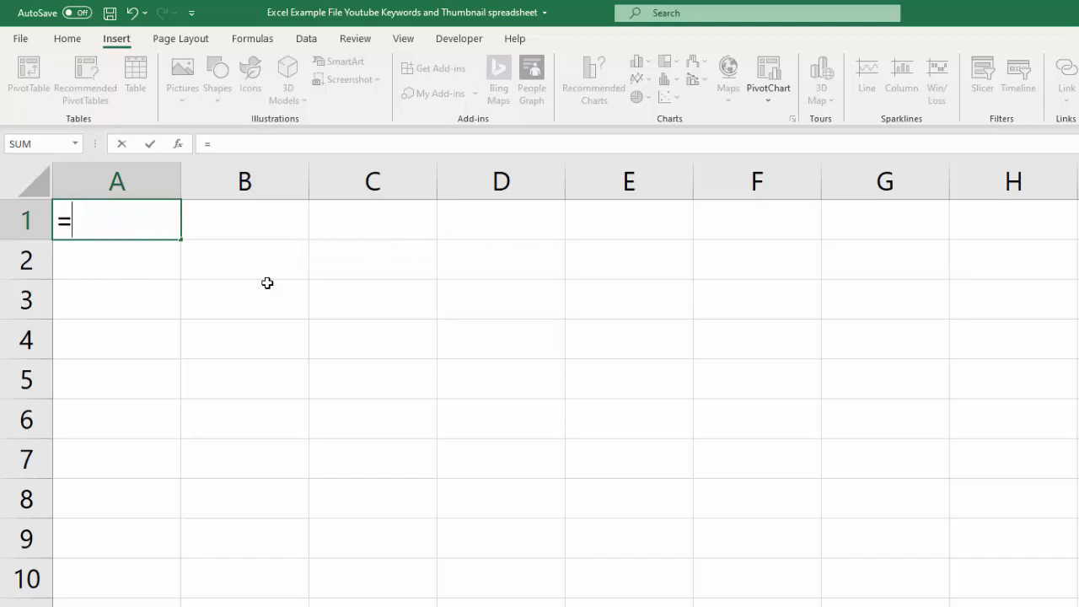
{"action": "type", "text": "fil"}
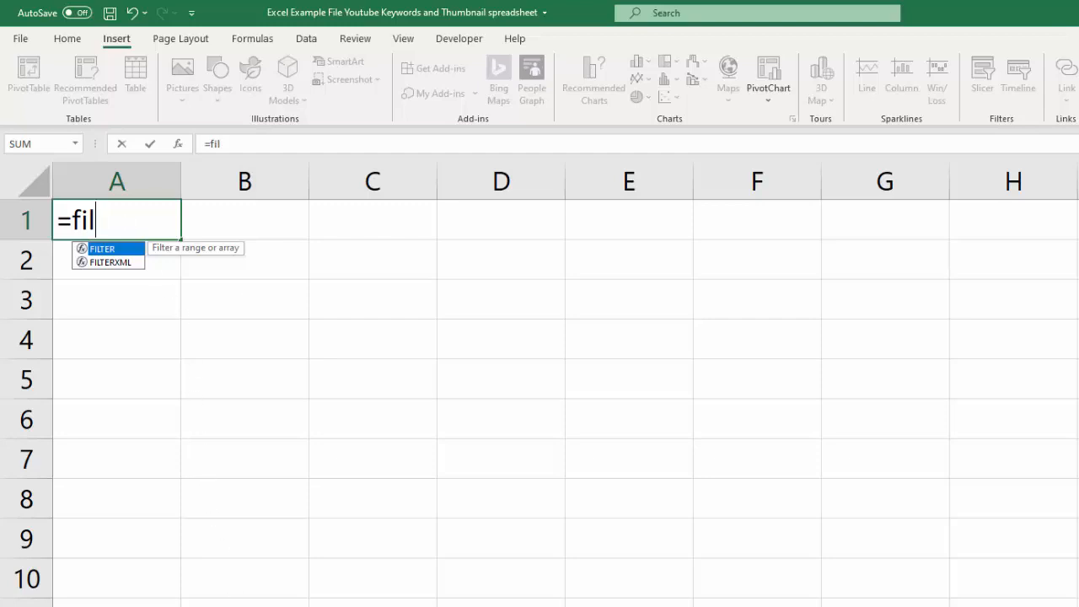
{"action": "key", "text": "ctrl+Return"}
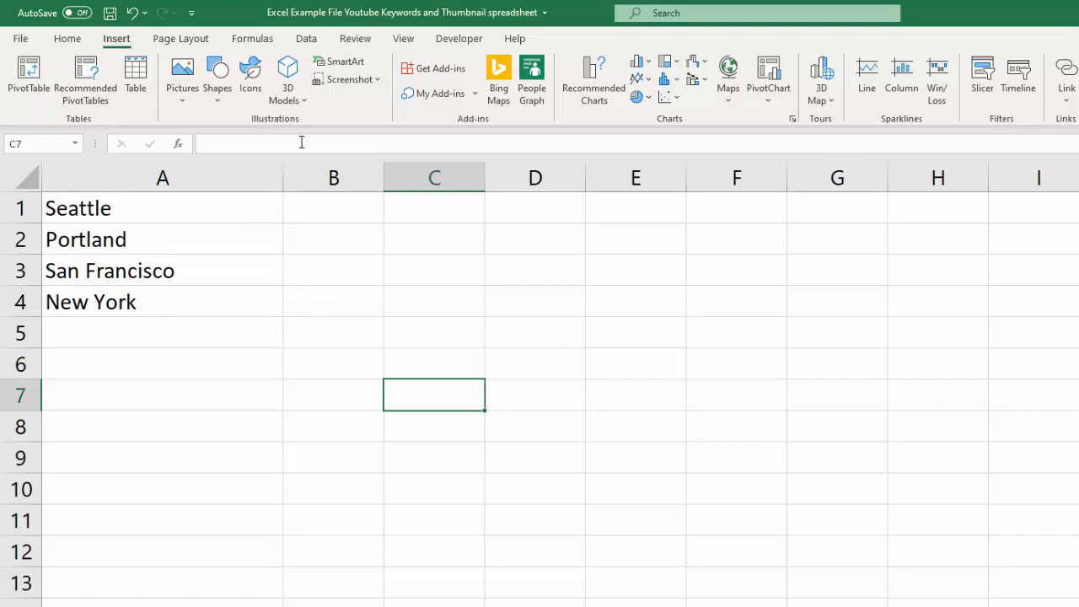
Convert the city names in A1:A4 to the Geography data type.
{"action": "left_click", "coordinate": [307, 43]}
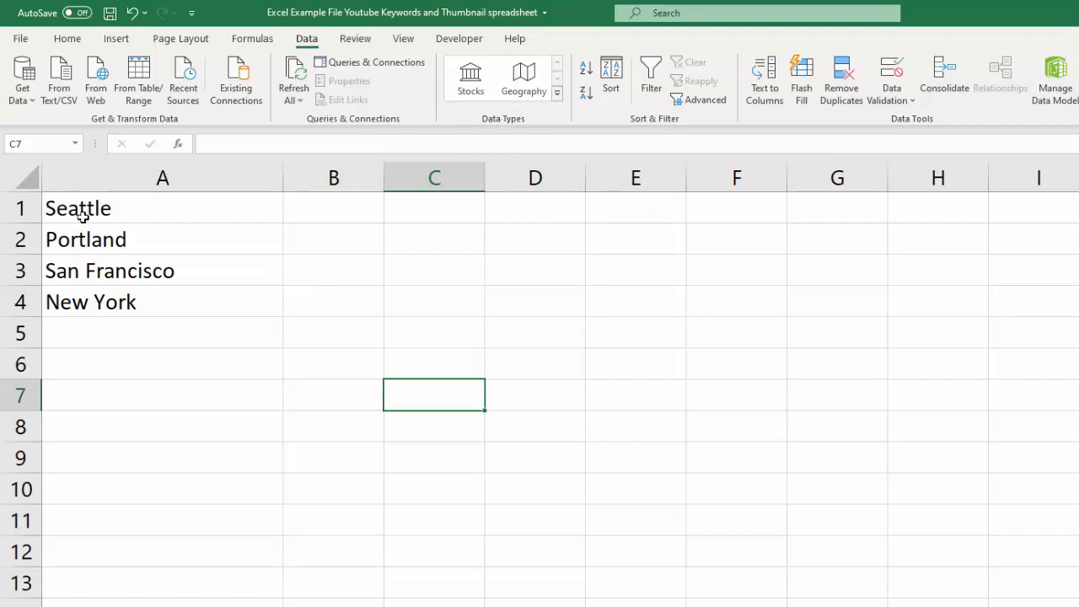
{"action": "left_click_drag", "start_coordinate": [127, 208], "coordinate": [130, 299]}
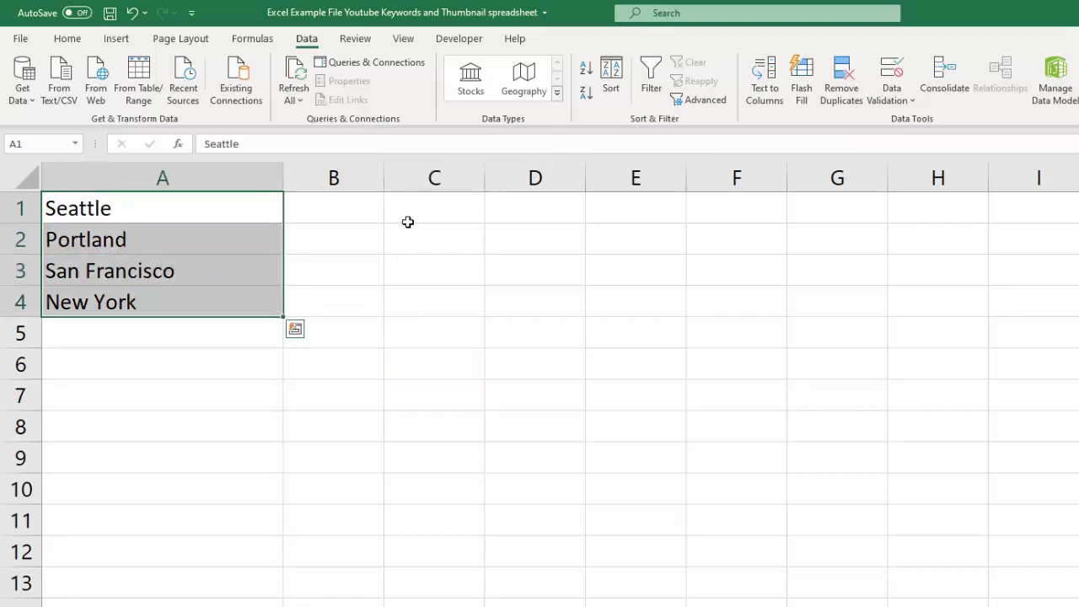
{"action": "left_click", "coordinate": [524, 84]}
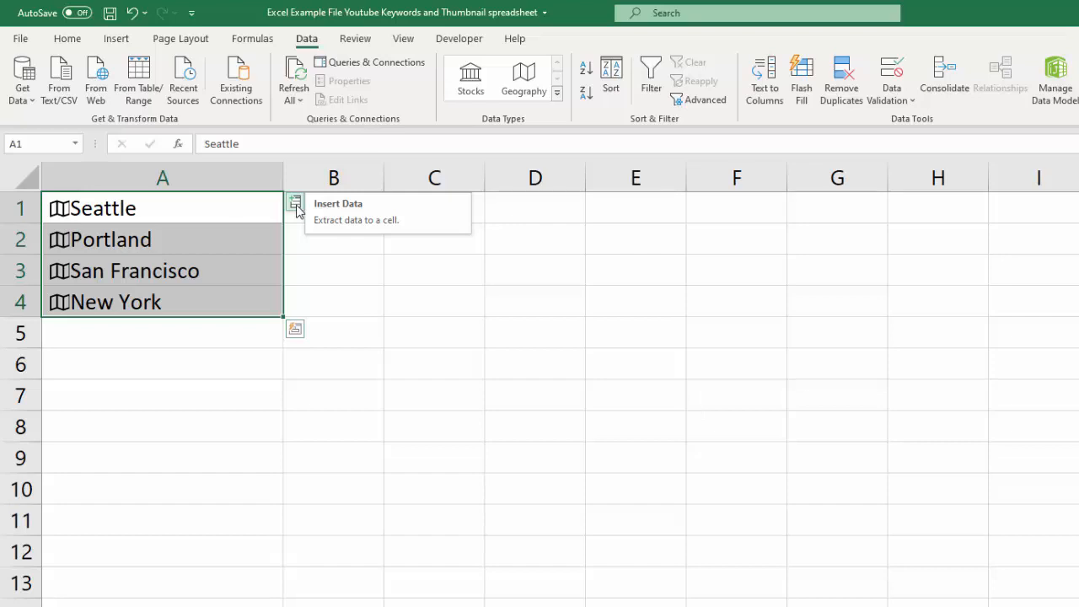
View the data cards for Seattle and Portland, reading further down Portland's card to its area, latitude and longitude.
{"action": "left_click", "coordinate": [60, 216]}
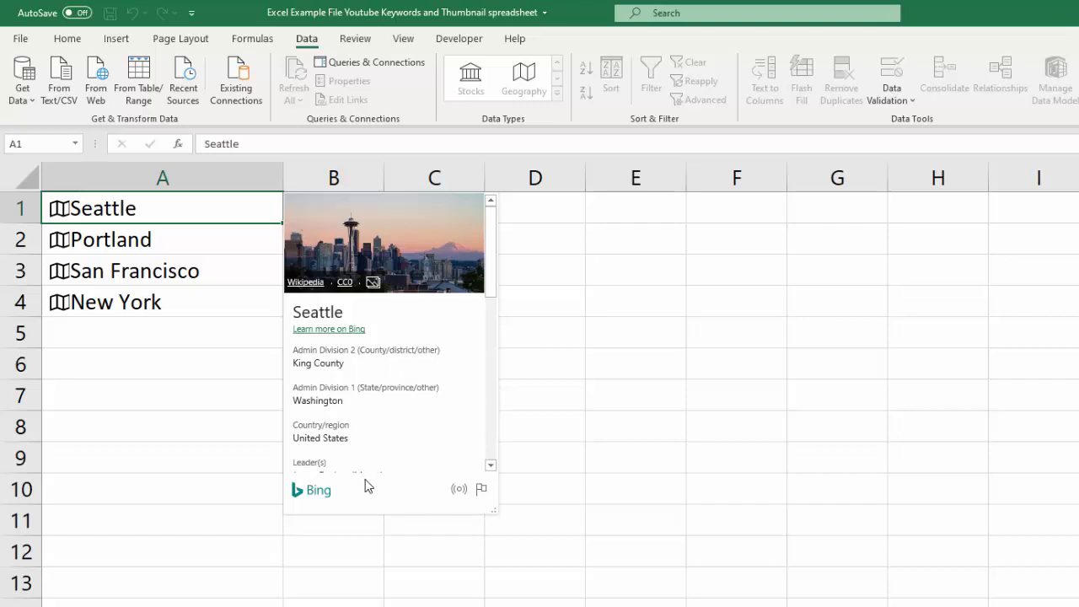
{"action": "left_click", "coordinate": [60, 242]}
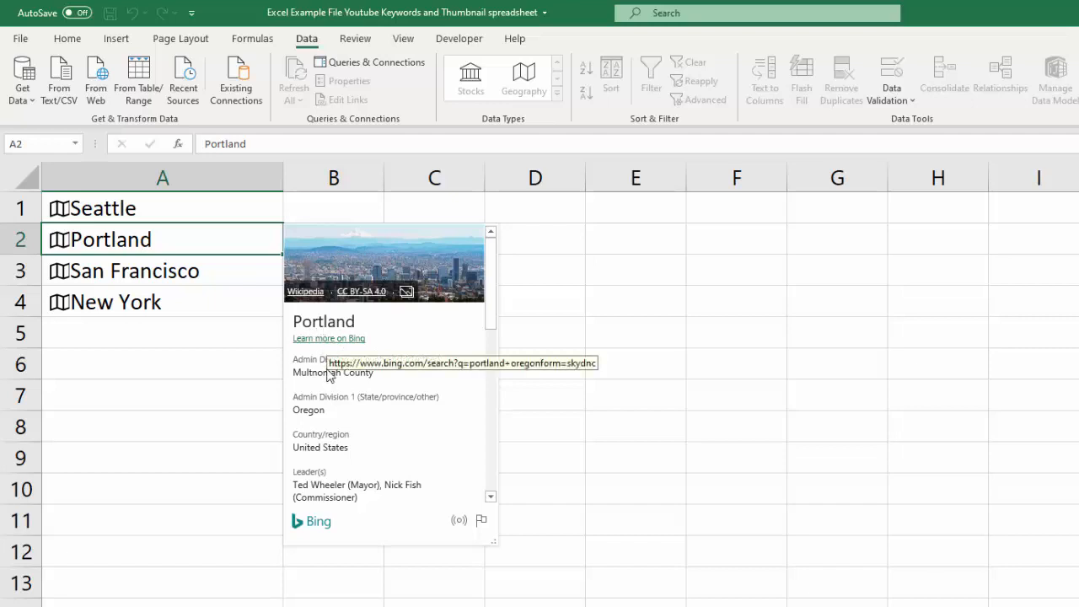
{"action": "left_click_drag", "start_coordinate": [487, 306], "coordinate": [486, 367]}
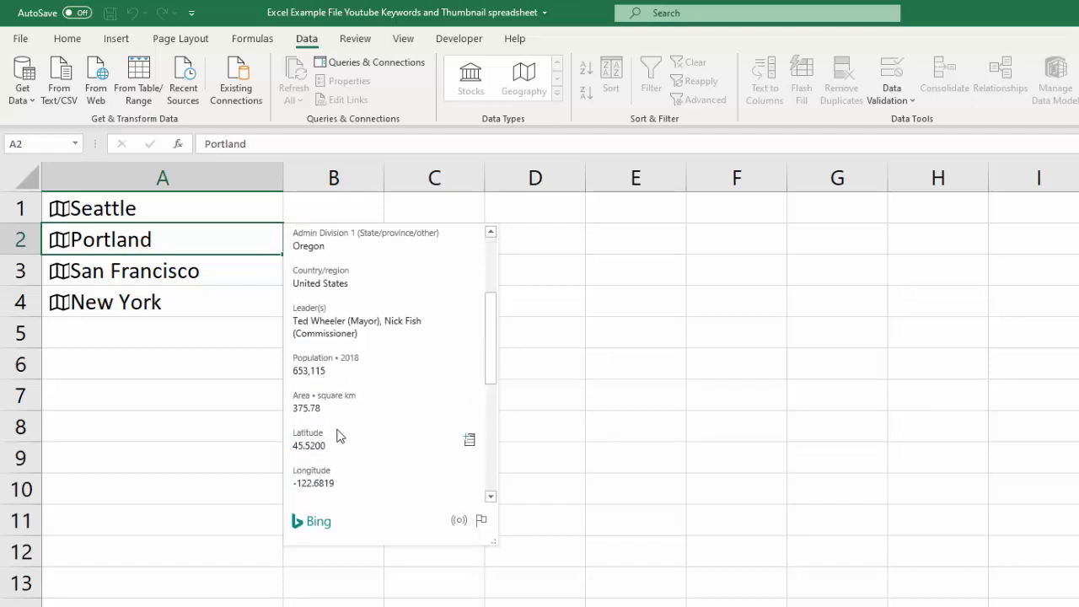
Review the alternative matches offered for changing Portland's data type in A2, then close the Data Selector without choosing one.
{"action": "left_click", "coordinate": [150, 241]}
{"action": "right_click", "coordinate": [149, 239]}
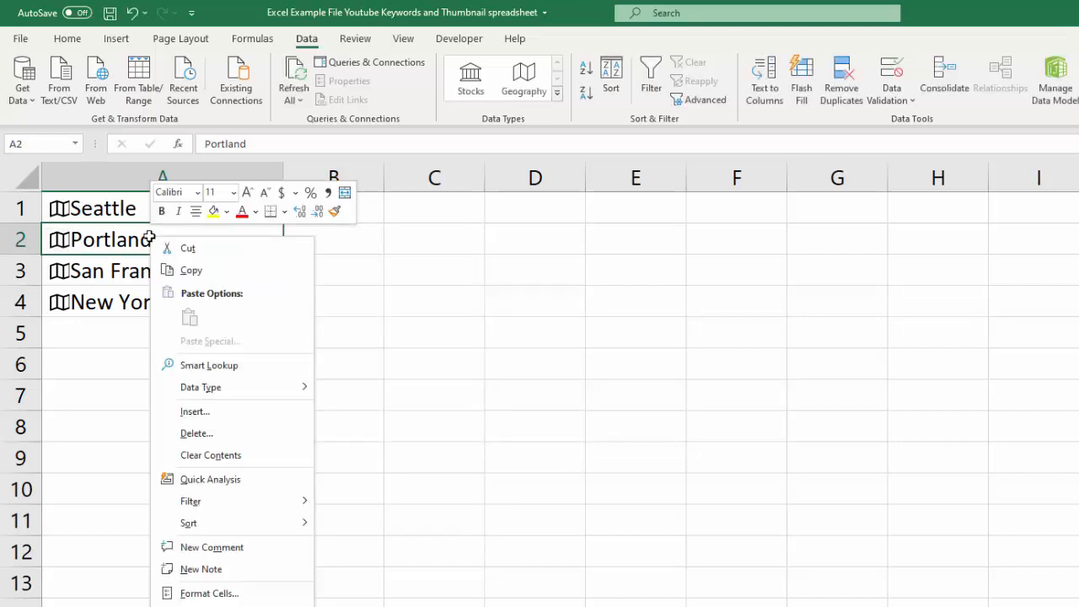
{"action": "mouse_move", "coordinate": [224, 390]}
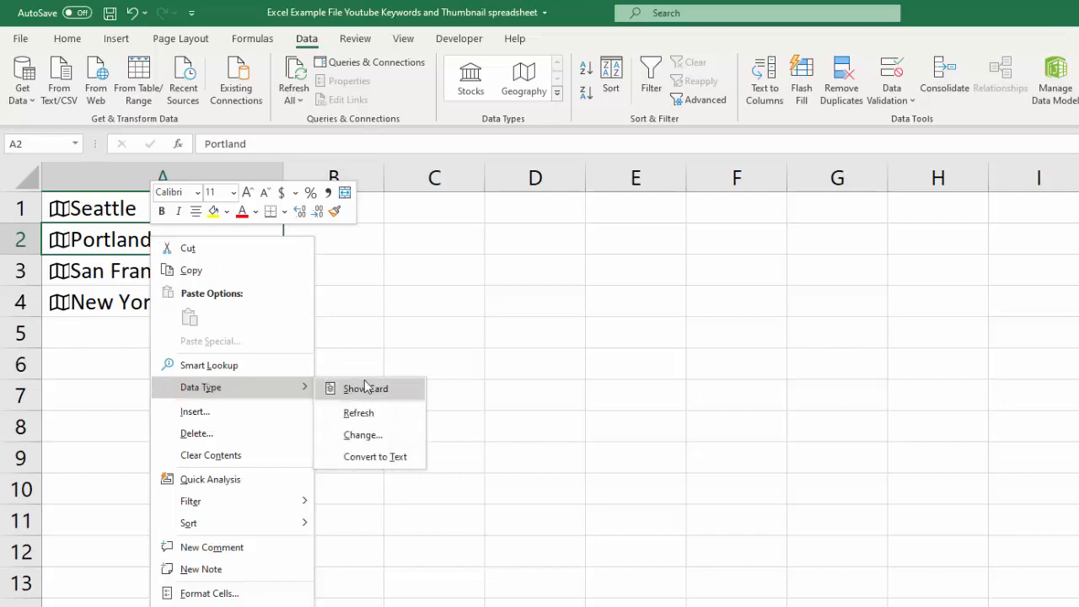
{"action": "left_click", "coordinate": [368, 441]}
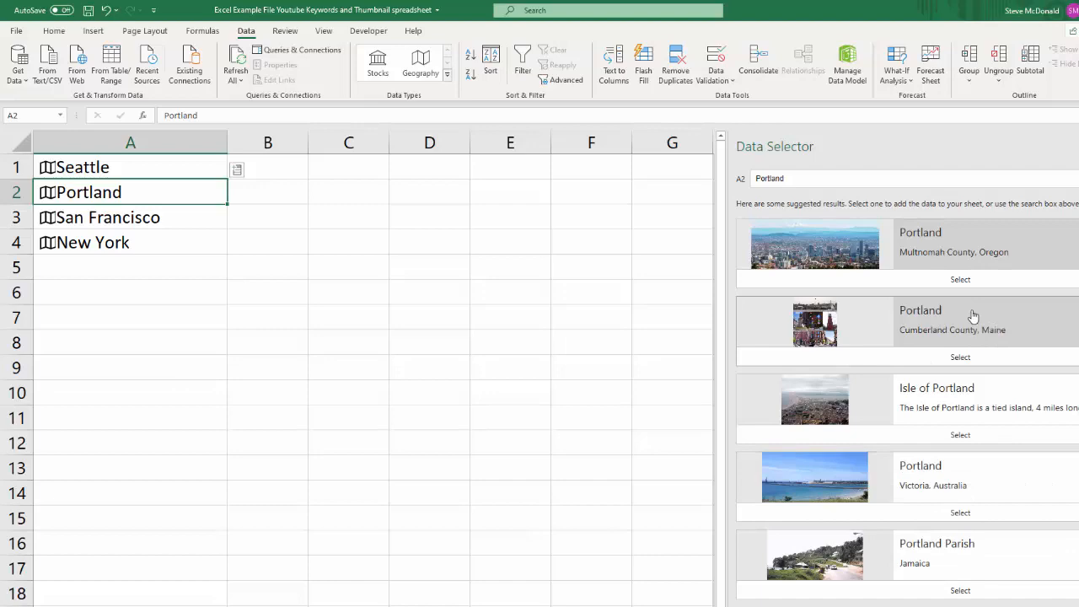
{"action": "left_click", "coordinate": [1077, 146]}
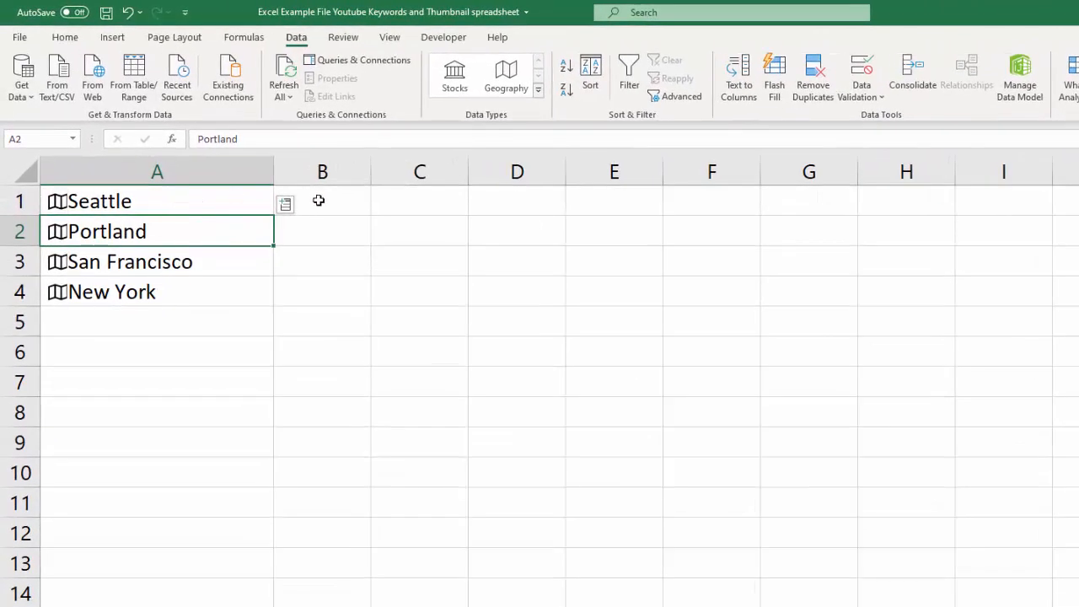
Extract the Country/region and Population fields for the cities in A1:A4 into columns B and C, and autofit column B.
{"action": "left_click_drag", "start_coordinate": [199, 202], "coordinate": [191, 294]}
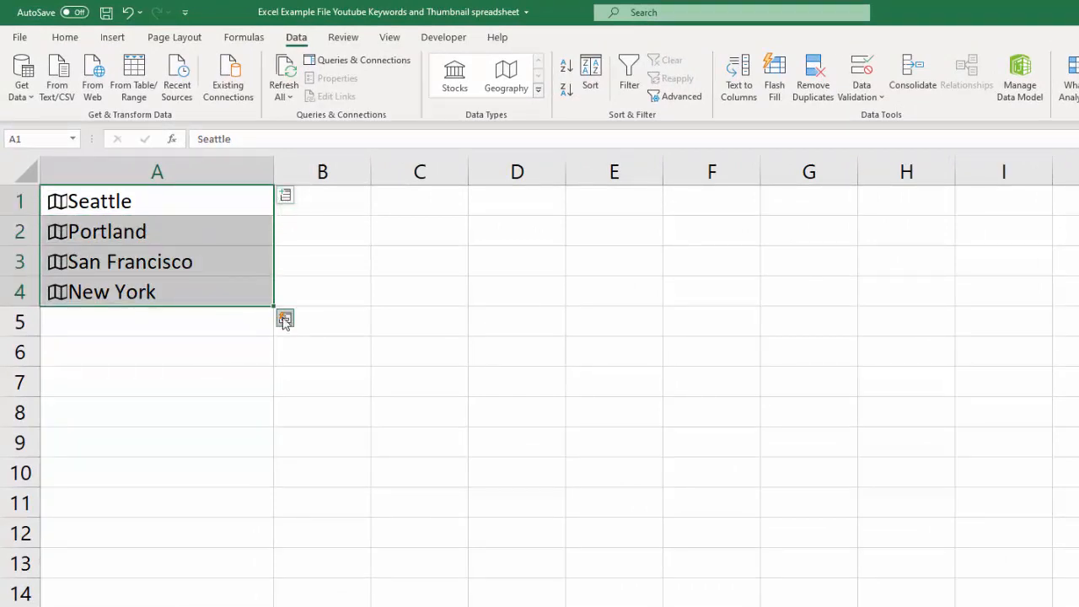
{"action": "left_click", "coordinate": [285, 196]}
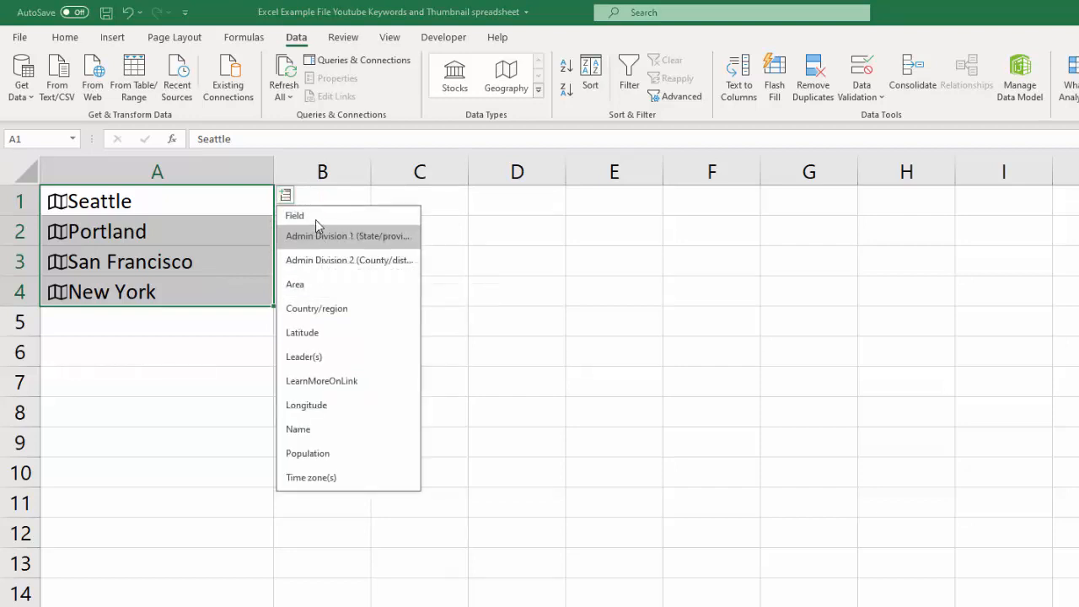
{"action": "left_click", "coordinate": [335, 312]}
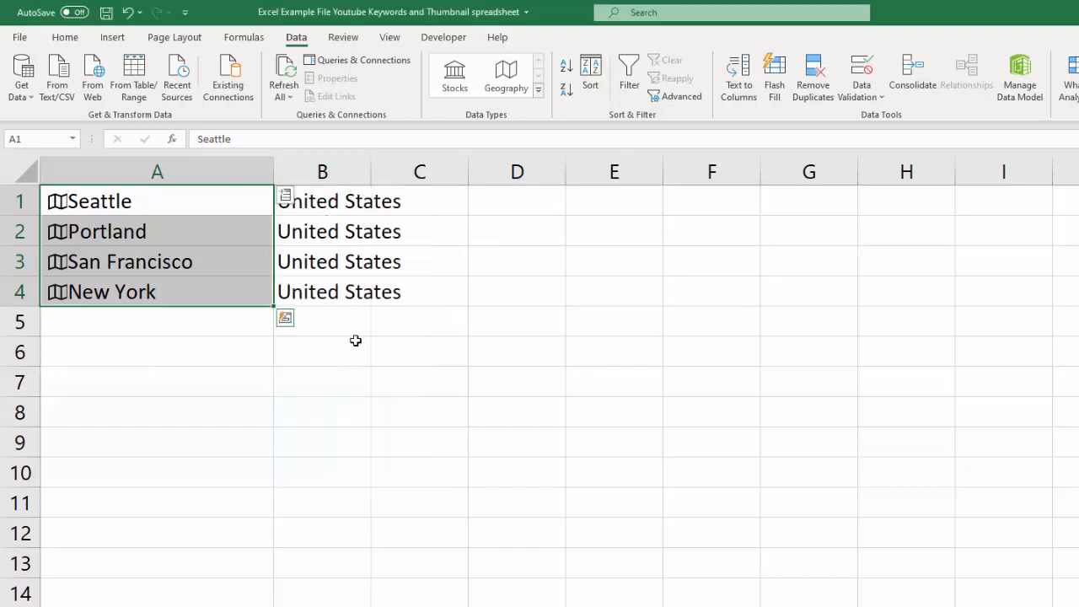
{"action": "left_click", "coordinate": [288, 196]}
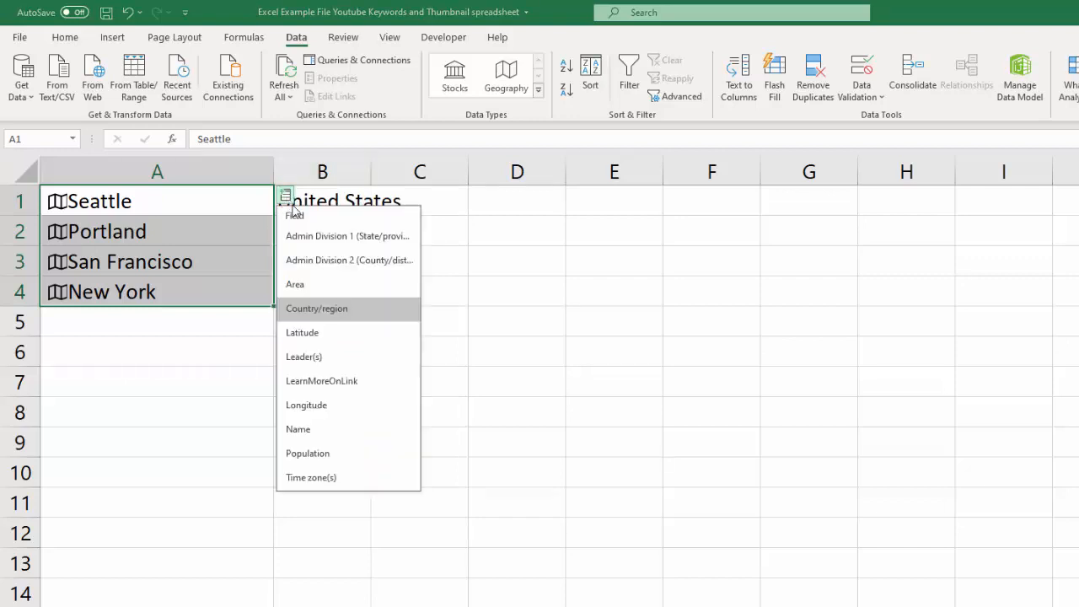
{"action": "left_click", "coordinate": [325, 466]}
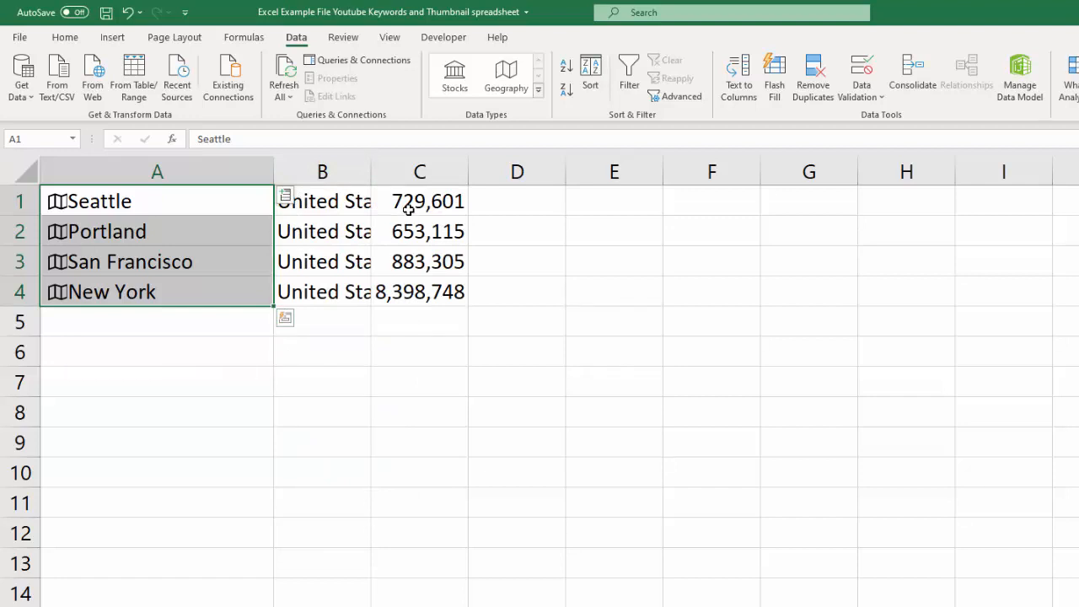
{"action": "double_click", "coordinate": [370, 173]}
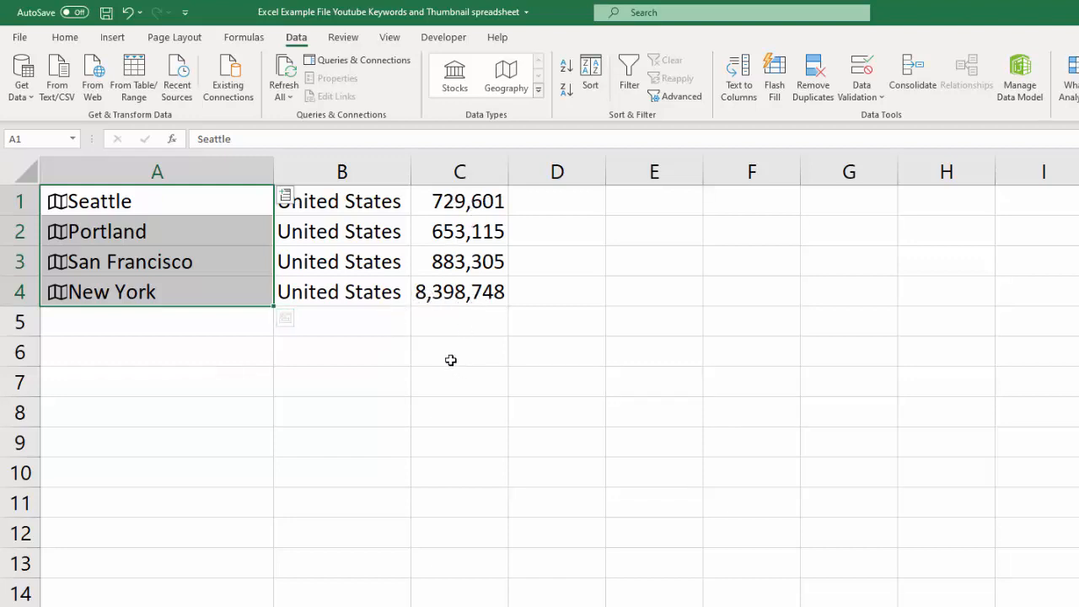
Convert the Geography entries in A1:A4 back to plain text.
{"action": "left_click", "coordinate": [286, 195]}
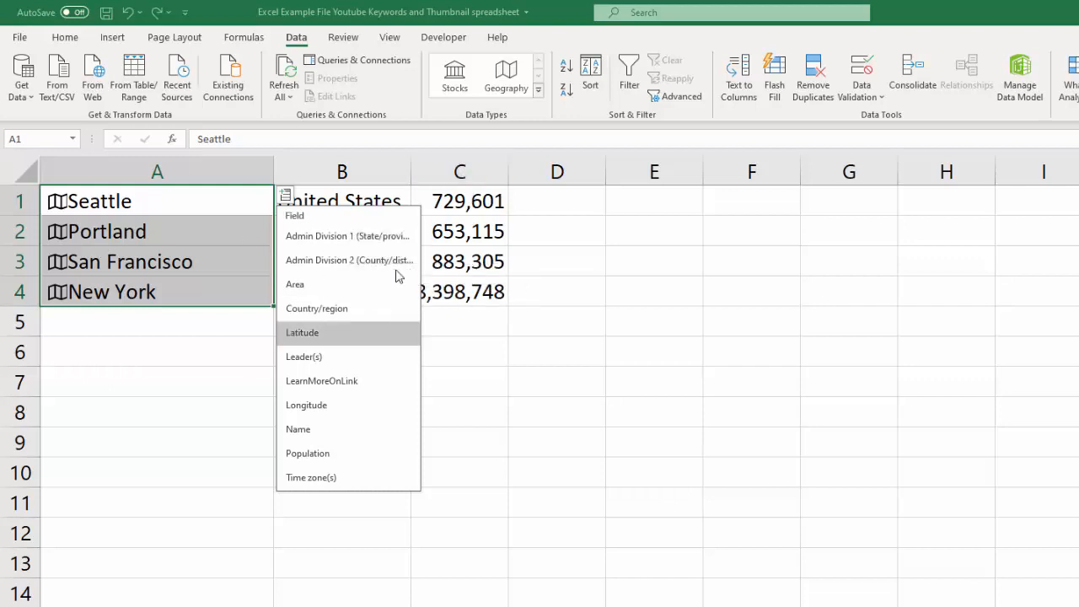
{"action": "left_click", "coordinate": [207, 199]}
{"action": "left_click_drag", "start_coordinate": [207, 200], "coordinate": [192, 287]}
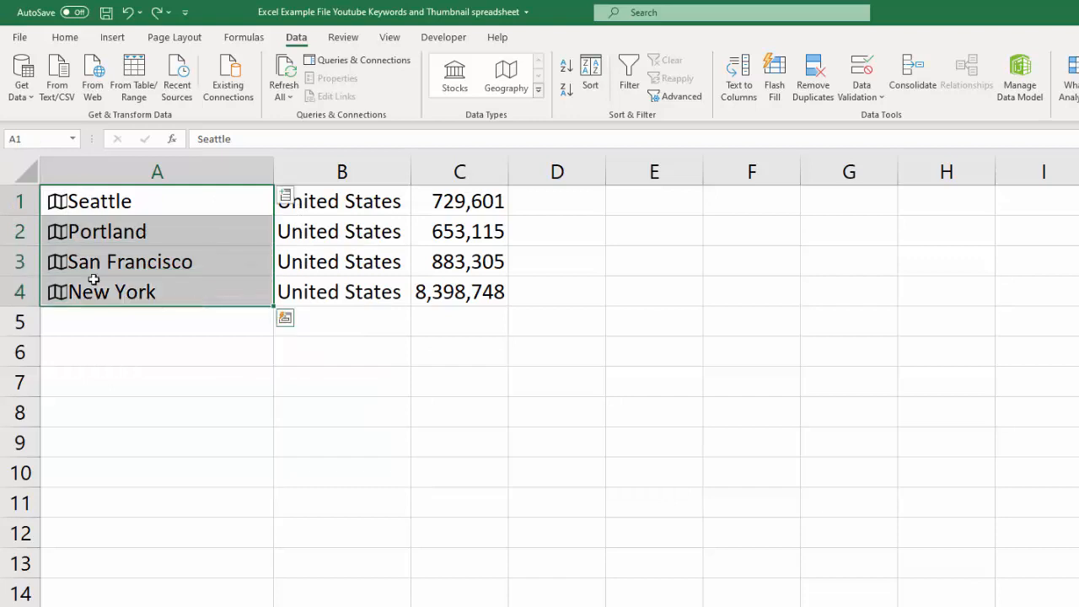
{"action": "right_click", "coordinate": [197, 231]}
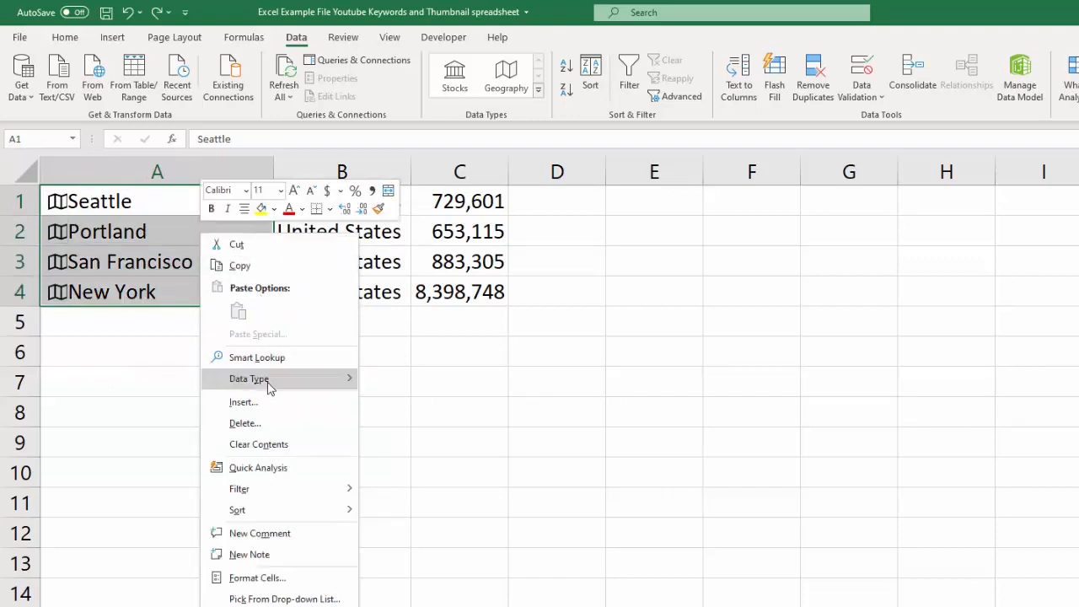
{"action": "mouse_move", "coordinate": [267, 384]}
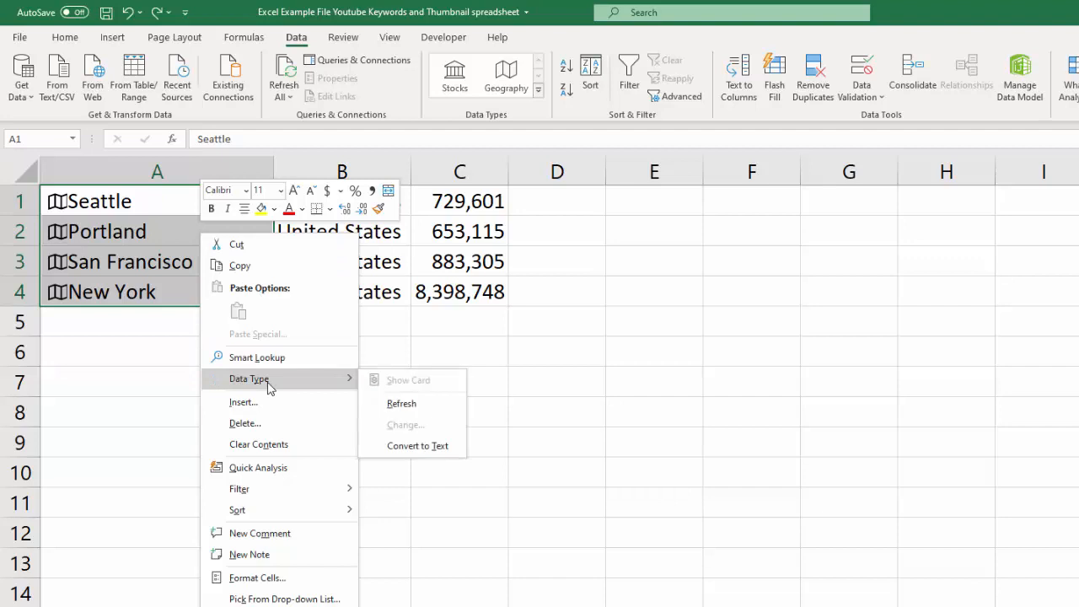
{"action": "left_click", "coordinate": [426, 448]}
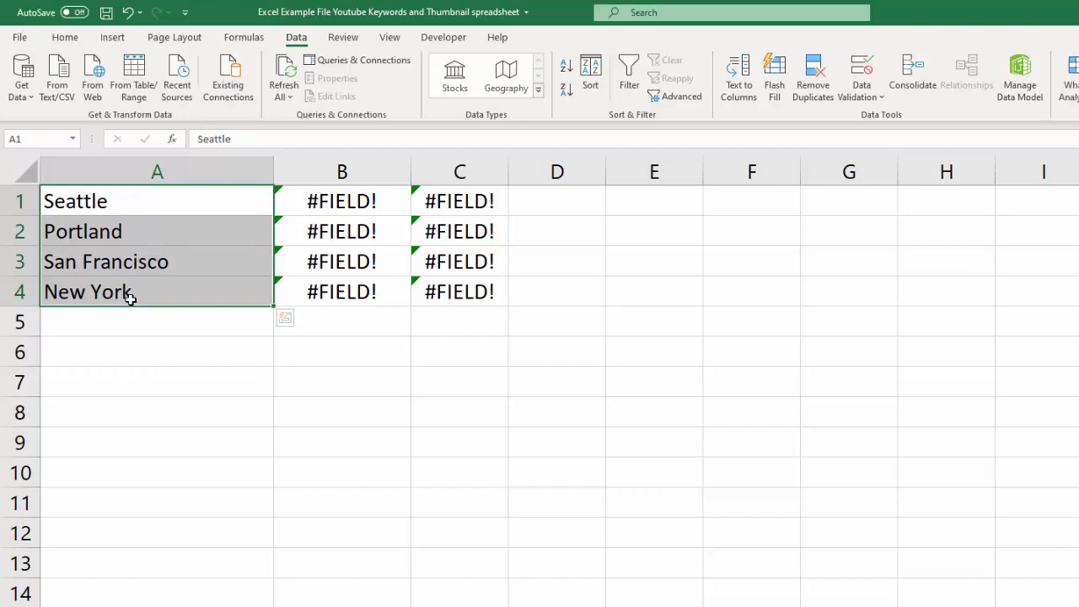
Delete columns B and C containing the extracted country and population fields.
{"action": "left_click_drag", "start_coordinate": [349, 172], "coordinate": [459, 173]}
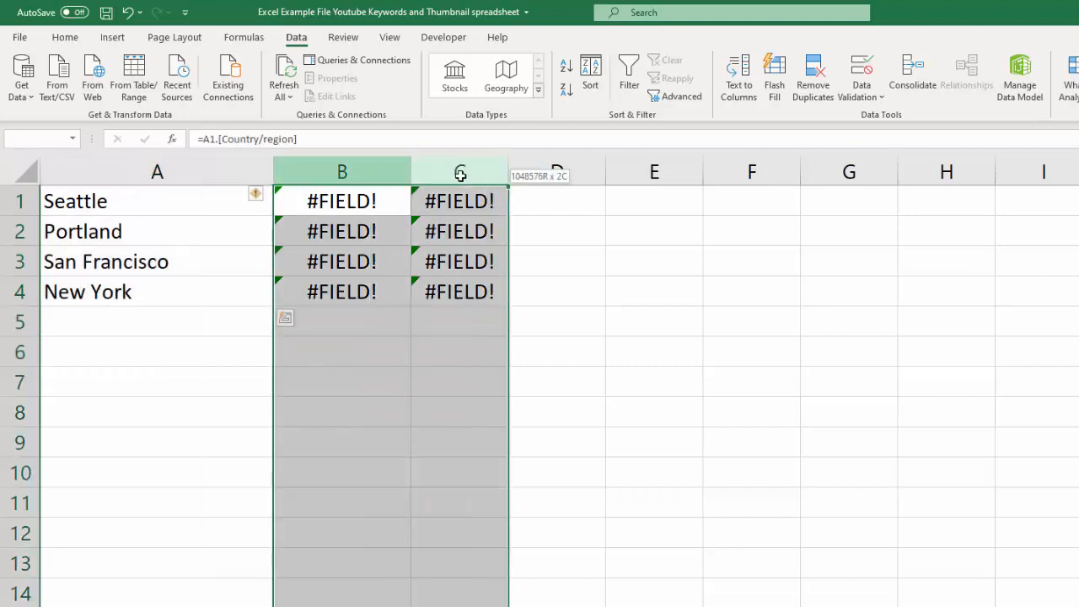
{"action": "right_click", "coordinate": [459, 172]}
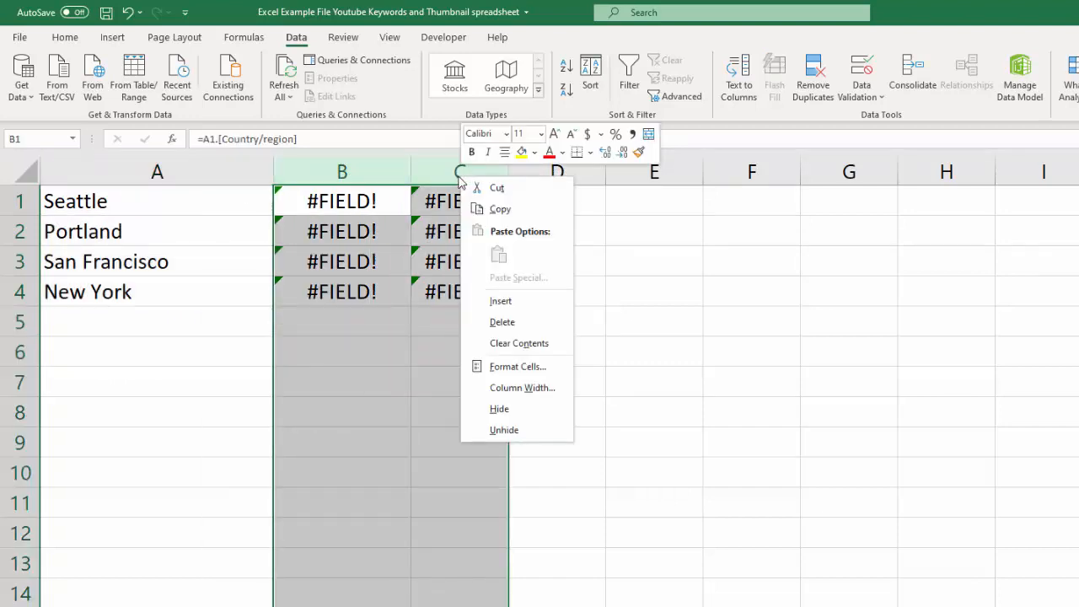
{"action": "left_click", "coordinate": [502, 322]}
{"action": "left_click", "coordinate": [320, 381]}
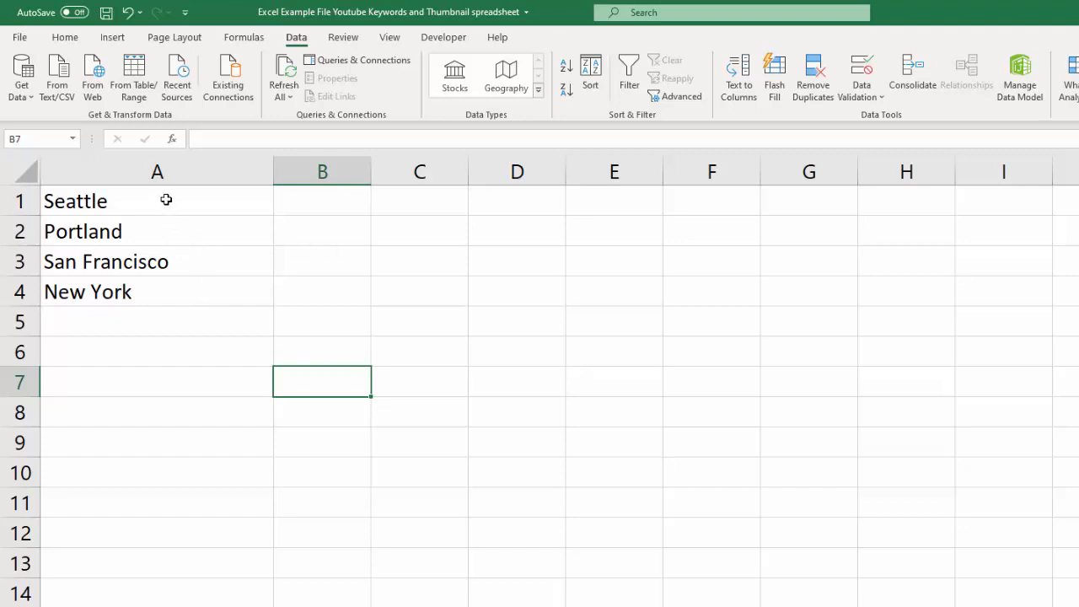
Select the non-adjacent ranges A1:A4, C1:C4, A6:A10 and C6:C10 together.
{"action": "left_click_drag", "start_coordinate": [166, 199], "coordinate": [161, 296]}
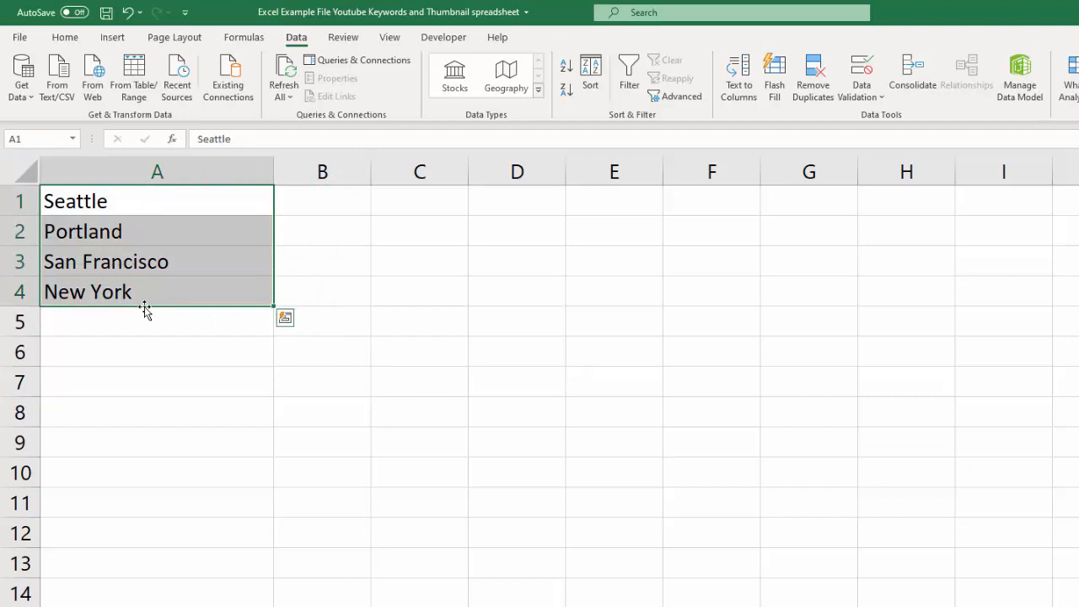
{"action": "left_click_drag", "start_coordinate": [412, 201], "coordinate": [421, 295], "text": "ctrl"}
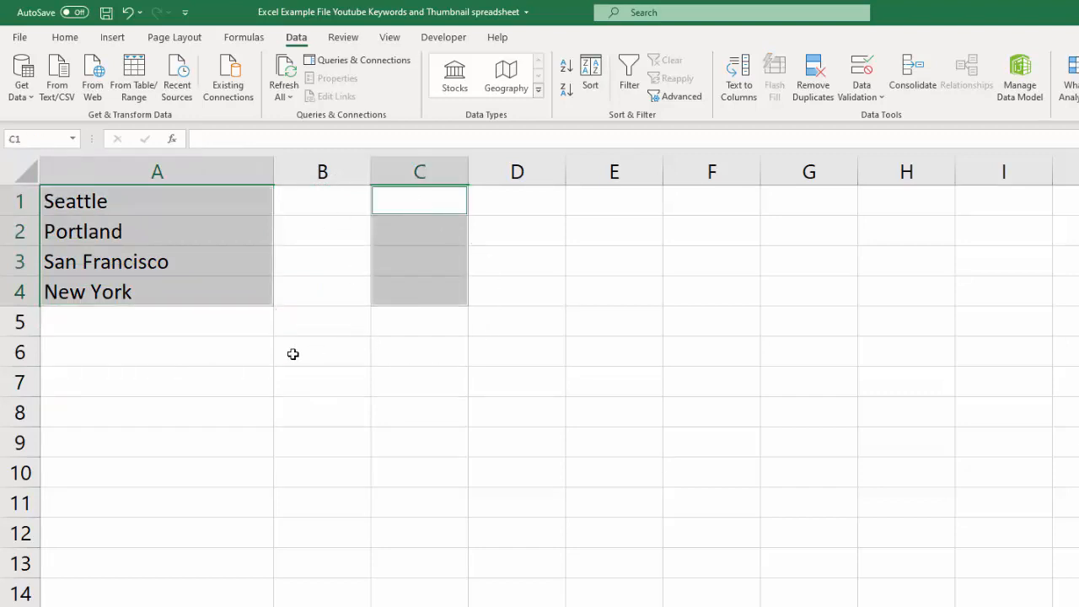
{"action": "left_click_drag", "start_coordinate": [152, 357], "coordinate": [150, 468], "text": "ctrl"}
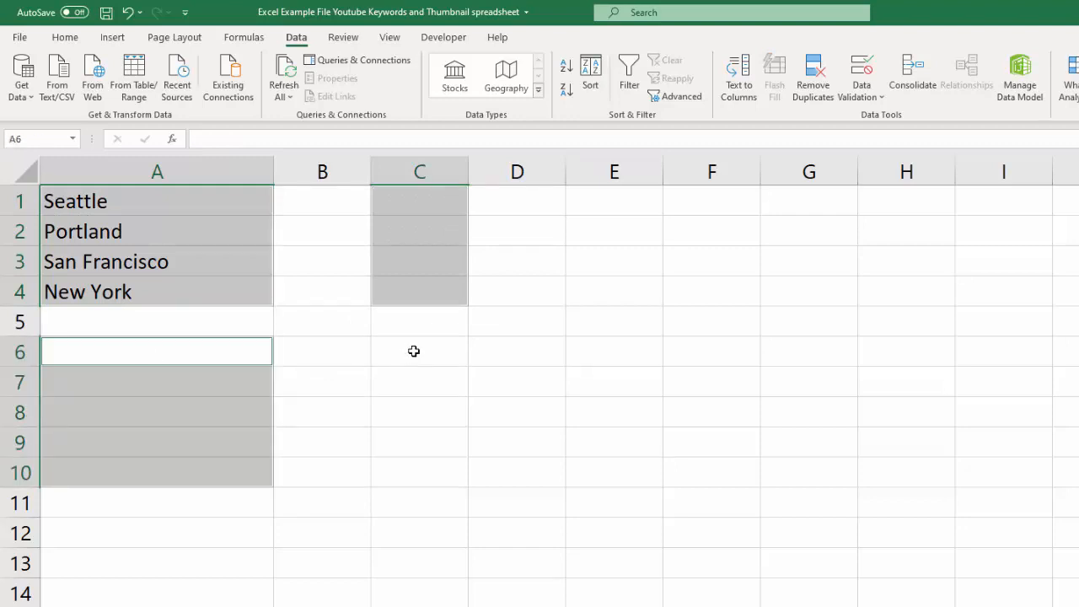
{"action": "left_click_drag", "start_coordinate": [414, 351], "coordinate": [422, 475], "text": "ctrl"}
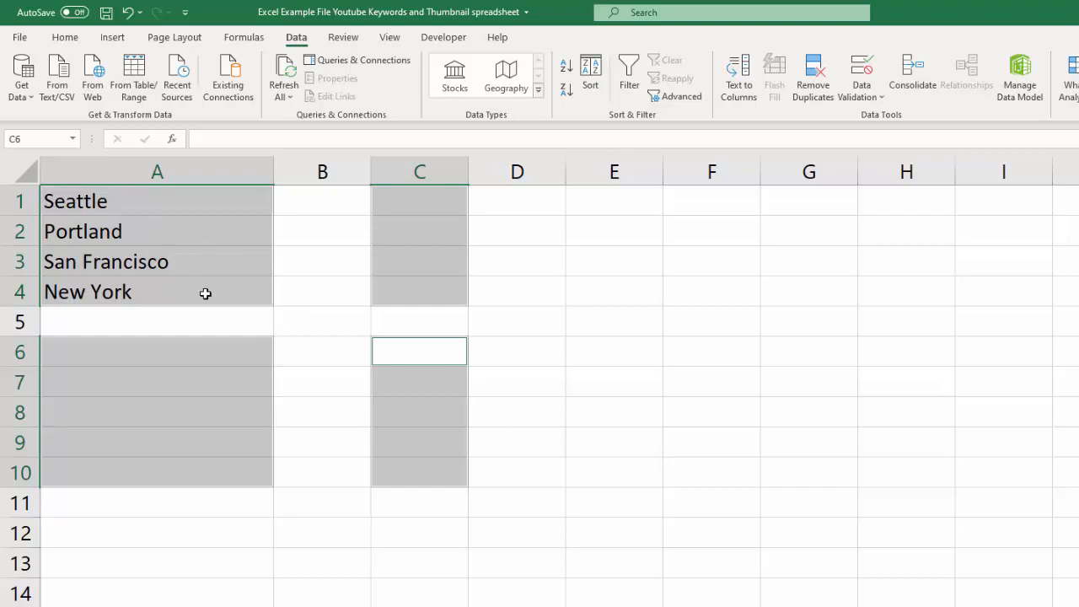
Clear the current selection and select the non-adjacent ranges C1:C4, A6:A10, C6:C10 and A1:A4 together.
{"action": "left_click", "coordinate": [310, 351]}
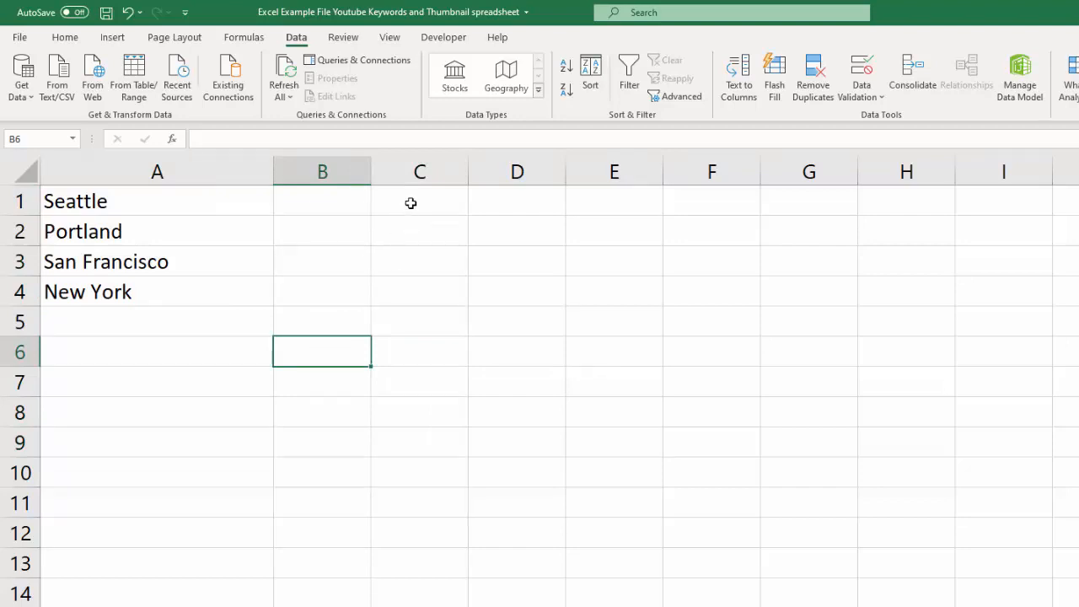
{"action": "left_click_drag", "start_coordinate": [410, 203], "coordinate": [412, 294]}
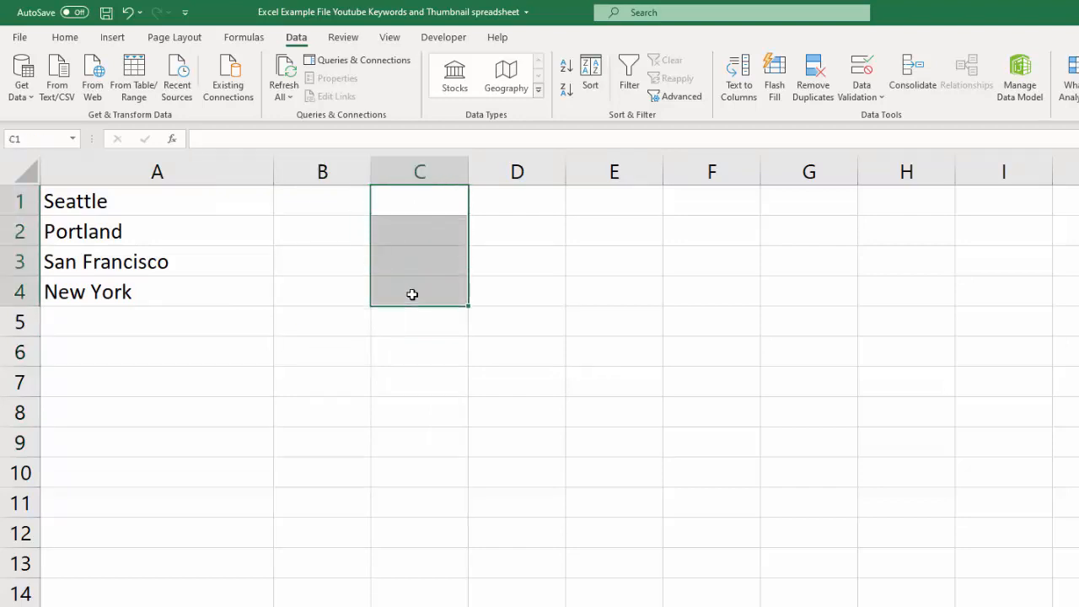
{"action": "left_click_drag", "start_coordinate": [135, 356], "coordinate": [134, 472]}
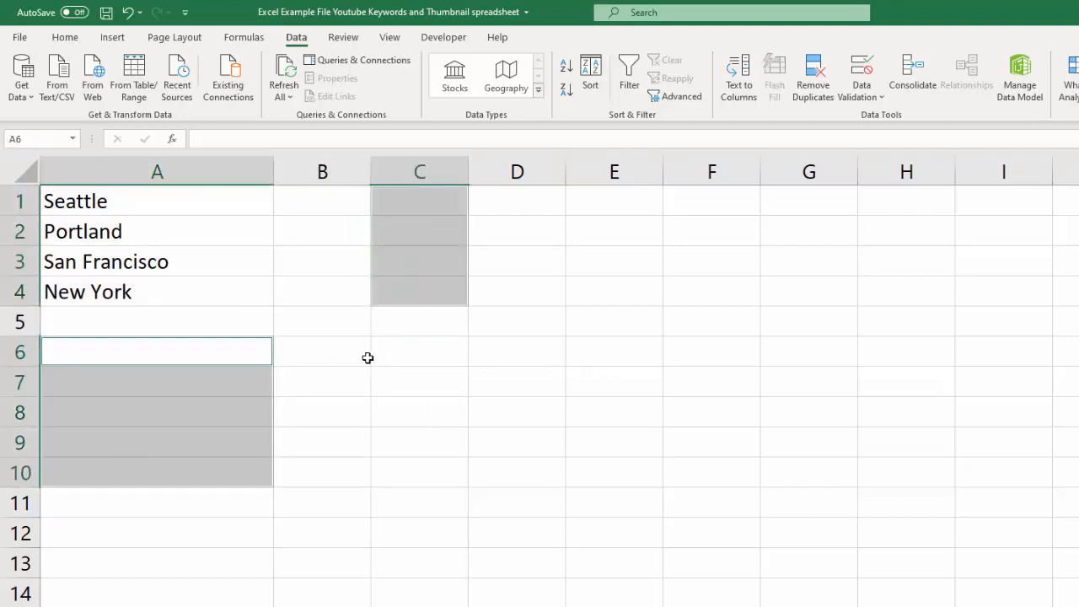
{"action": "left_click_drag", "start_coordinate": [401, 358], "coordinate": [397, 472]}
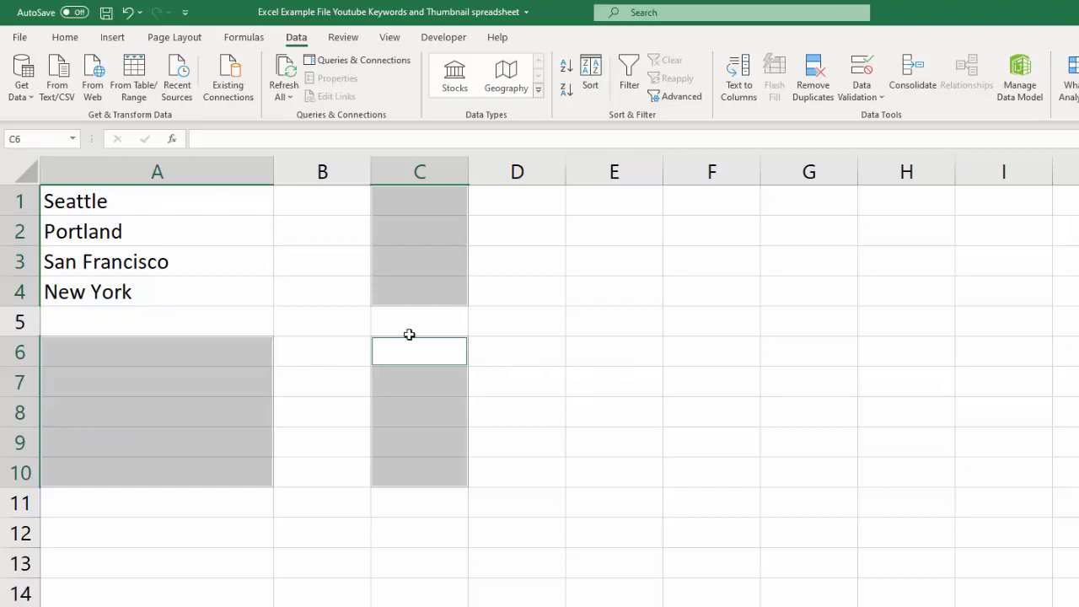
{"action": "left_click_drag", "start_coordinate": [168, 202], "coordinate": [154, 291]}
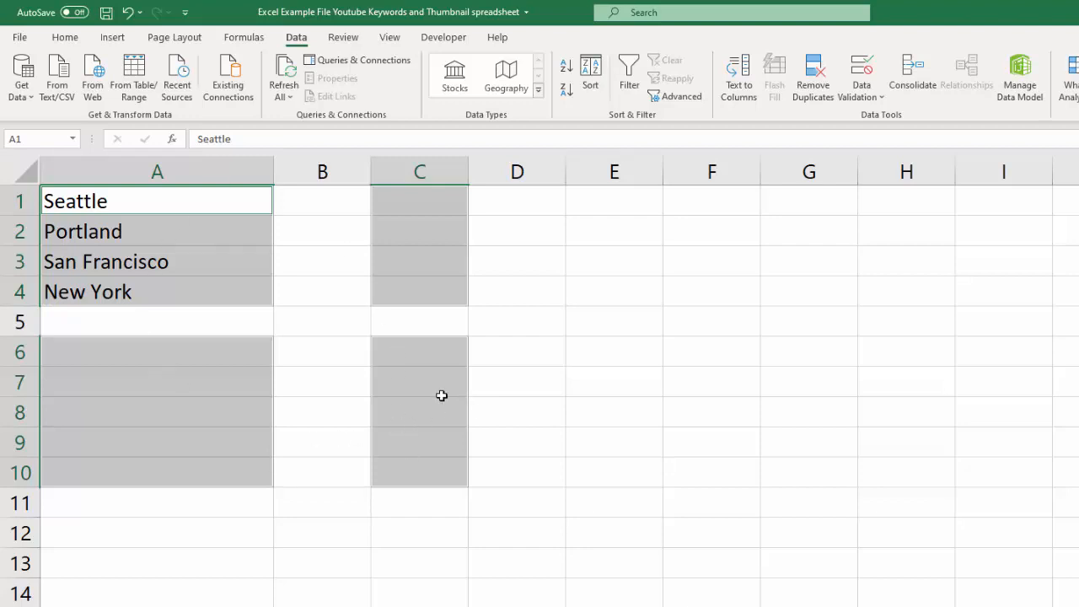
Remove C6:C10 from the multi-range selection and add C6:C9 to it instead.
{"action": "left_click", "coordinate": [408, 357], "text": "ctrl"}
{"action": "left_click_drag", "start_coordinate": [408, 357], "coordinate": [408, 476]}
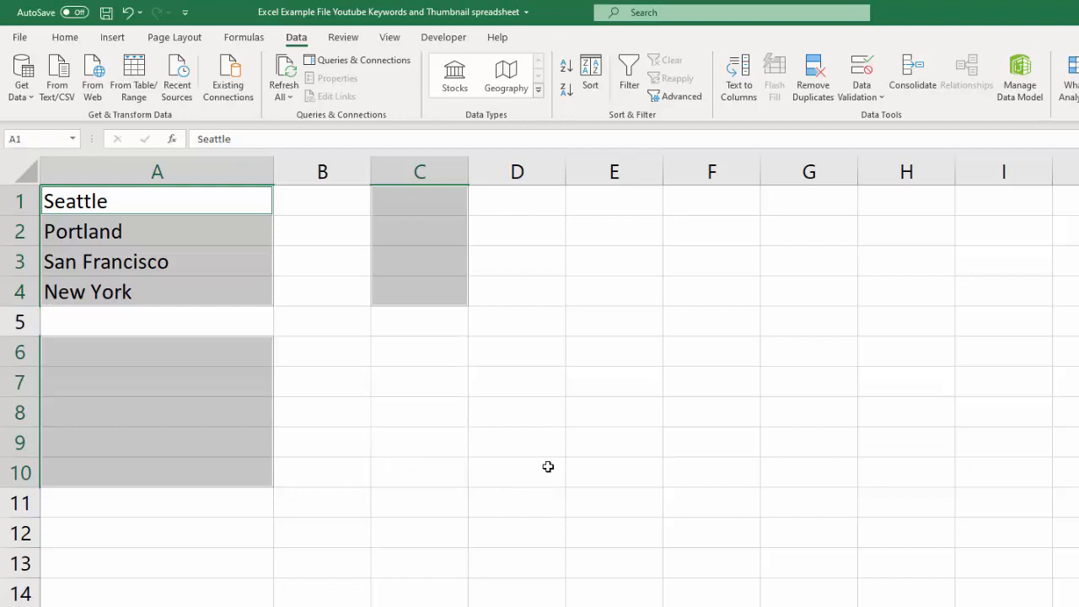
{"action": "left_click_drag", "start_coordinate": [407, 354], "coordinate": [407, 454]}
Remove the single cells C2, C4, A7 and A9 from the multi-range selection.
{"action": "left_click", "coordinate": [408, 236], "text": "ctrl"}
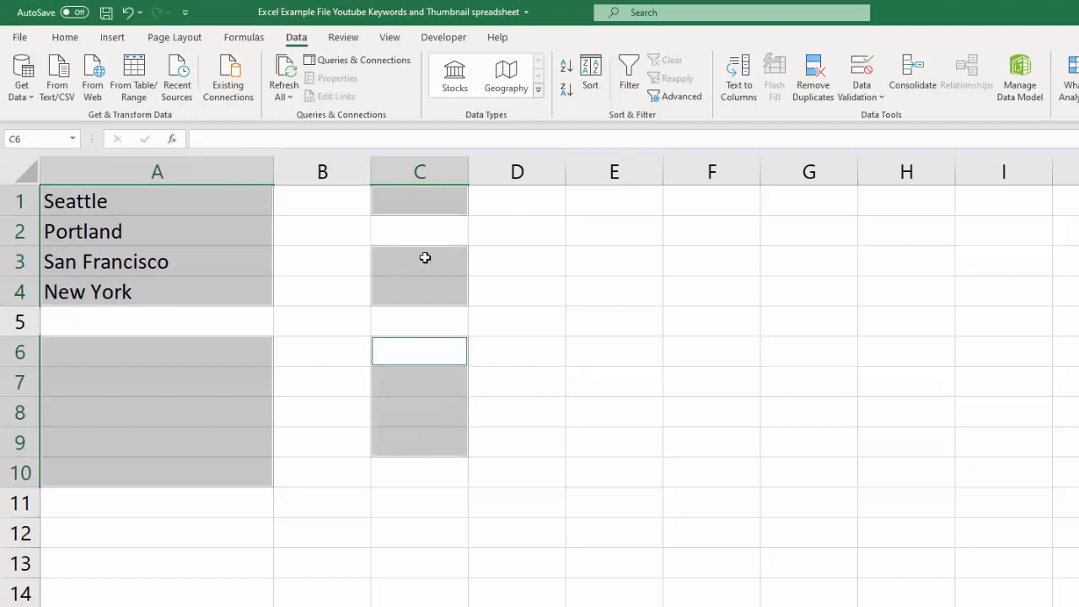
{"action": "left_click", "coordinate": [424, 294], "text": "ctrl"}
{"action": "left_click", "coordinate": [225, 389], "text": "ctrl"}
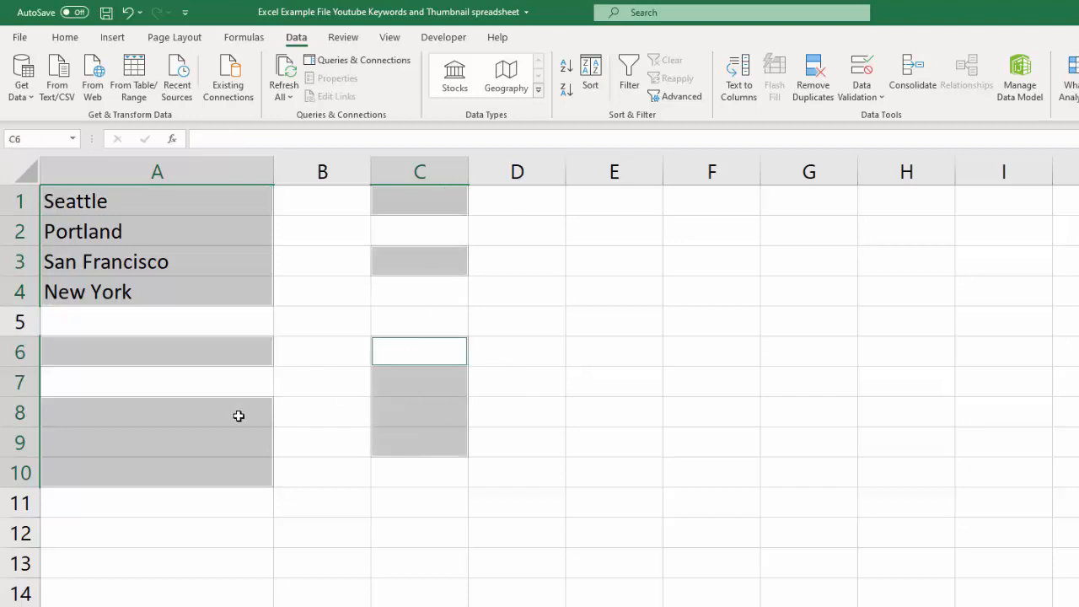
{"action": "left_click", "coordinate": [204, 442], "text": "ctrl"}
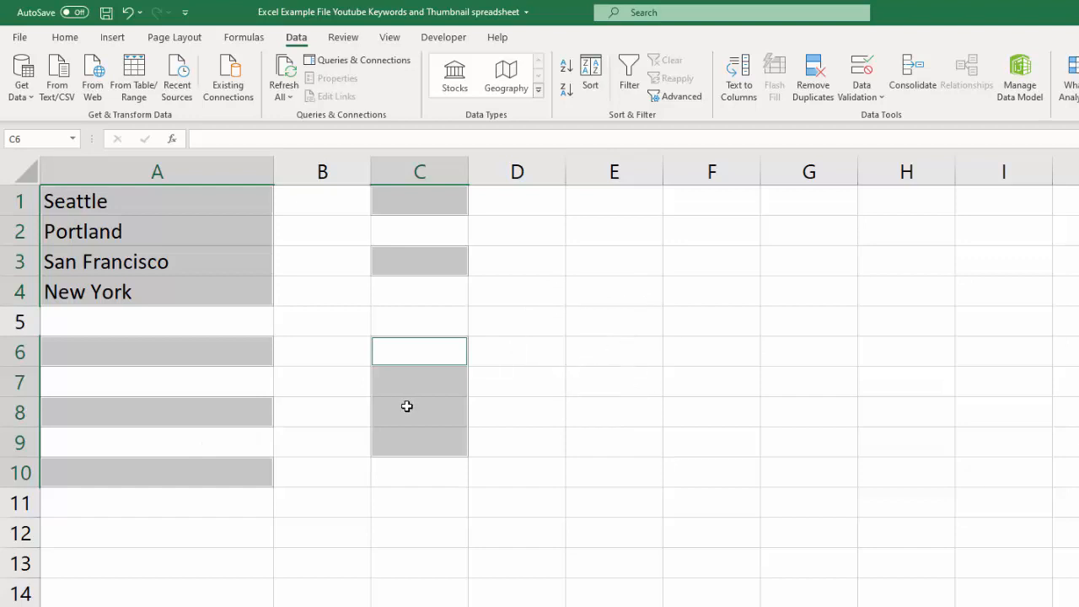
Add cells A7, A9, C5 and C10 to the multi-range selection, and finally select only B5.
{"action": "left_click", "coordinate": [263, 386], "text": "ctrl"}
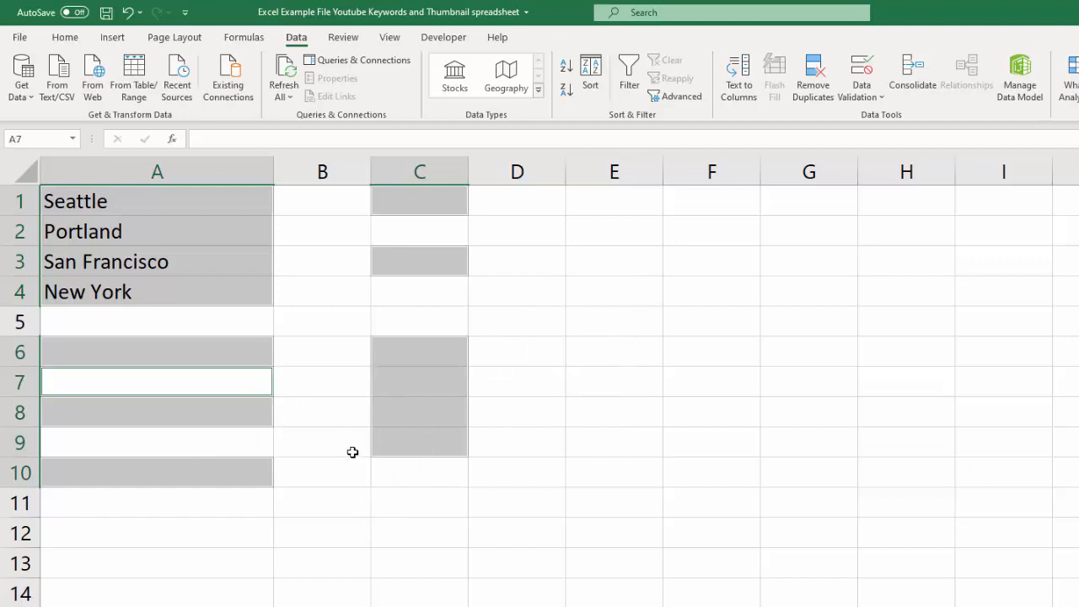
{"action": "left_click", "coordinate": [158, 442], "text": "ctrl"}
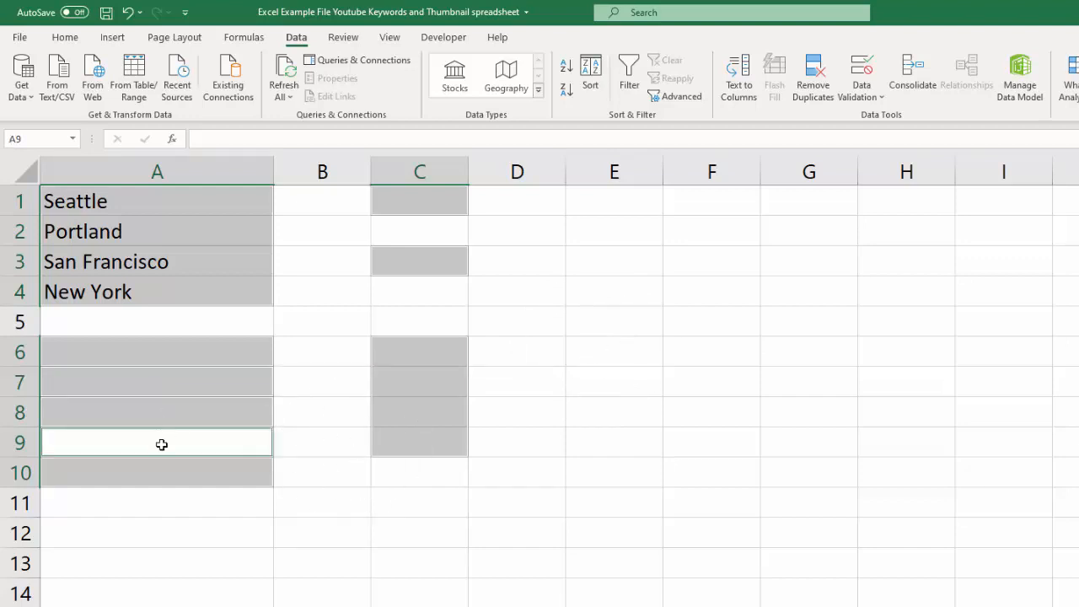
{"action": "left_click", "coordinate": [411, 321], "text": "ctrl"}
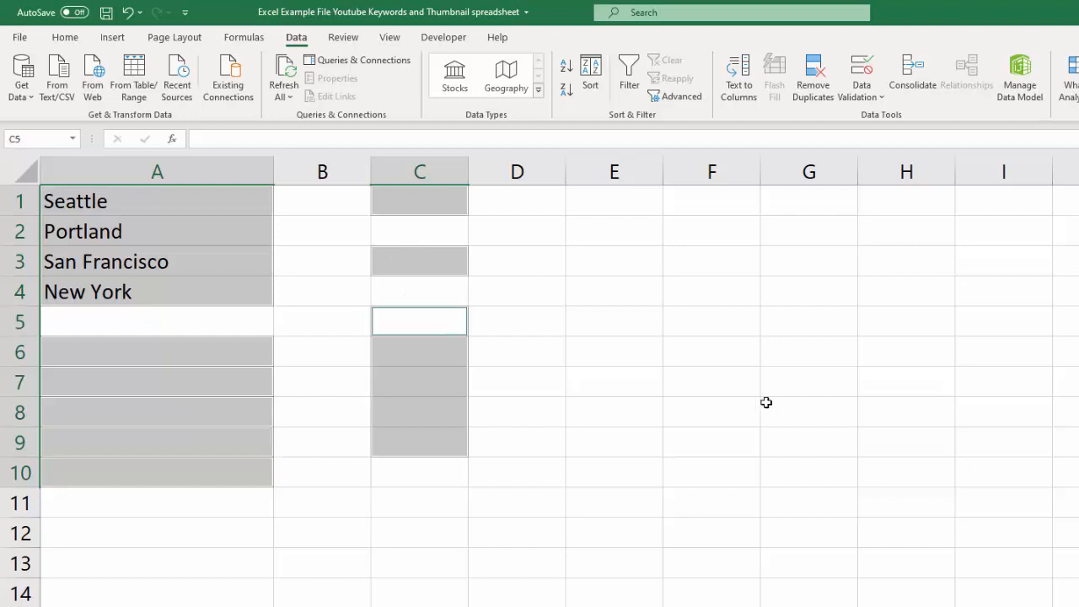
{"action": "left_click", "coordinate": [425, 322], "text": "ctrl"}
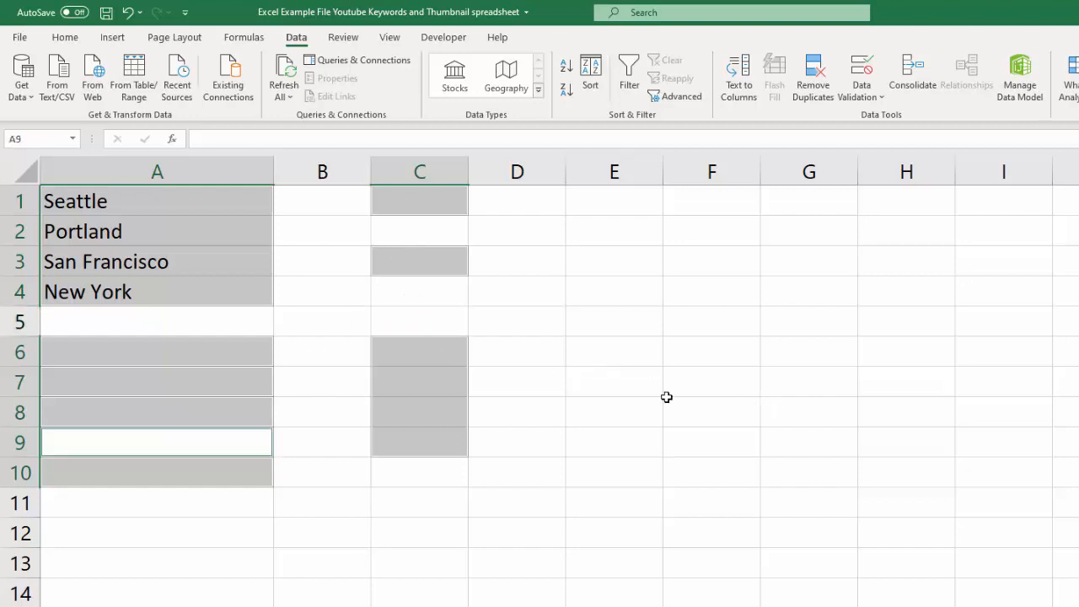
{"action": "left_click", "coordinate": [415, 322], "text": "ctrl"}
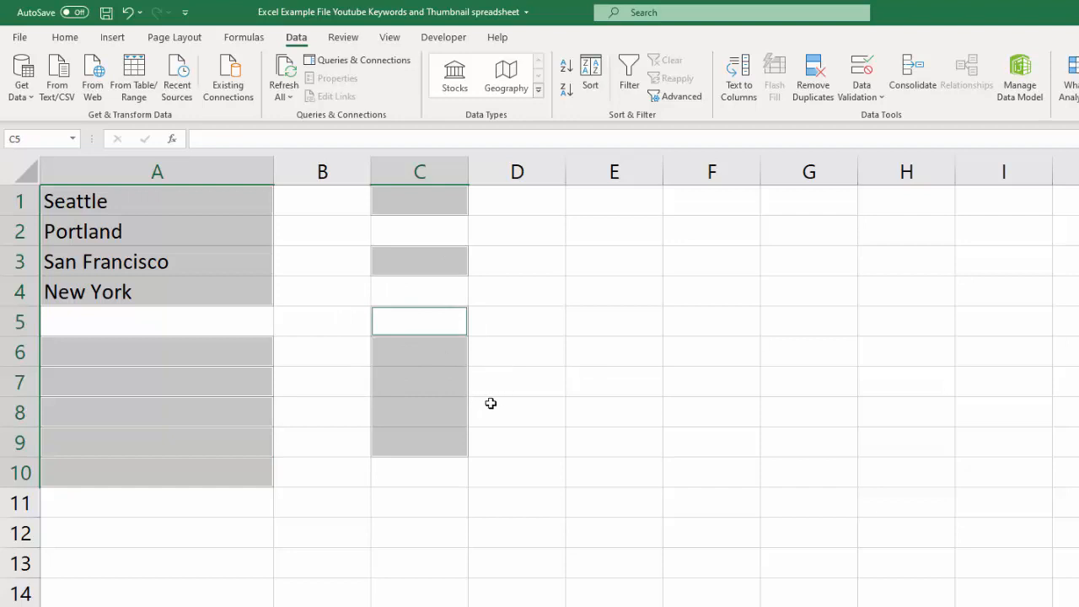
{"action": "left_click", "coordinate": [412, 479], "text": "ctrl"}
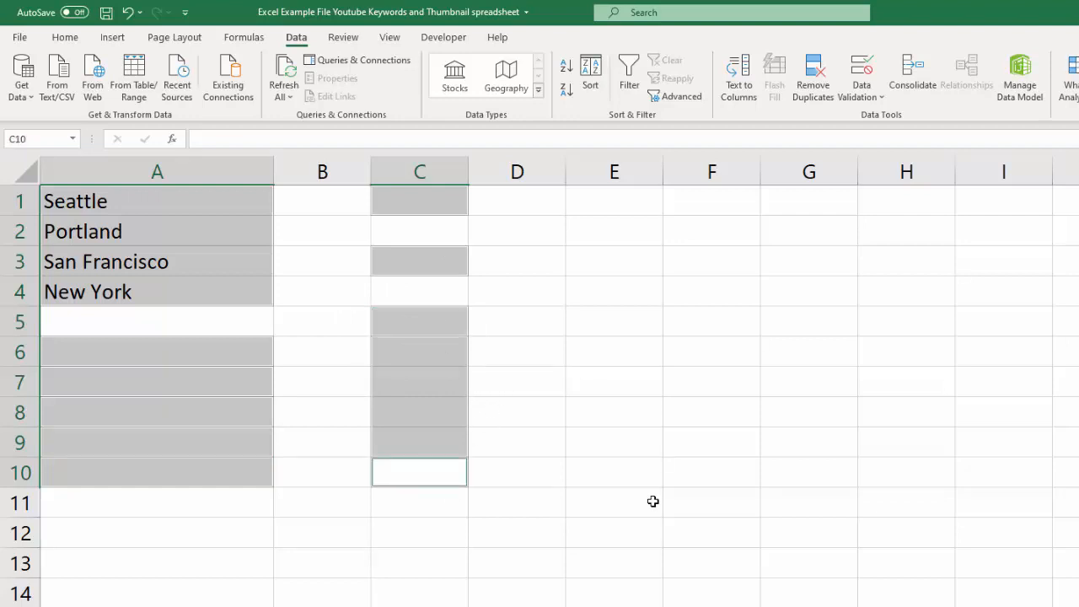
{"action": "left_click", "coordinate": [305, 322]}
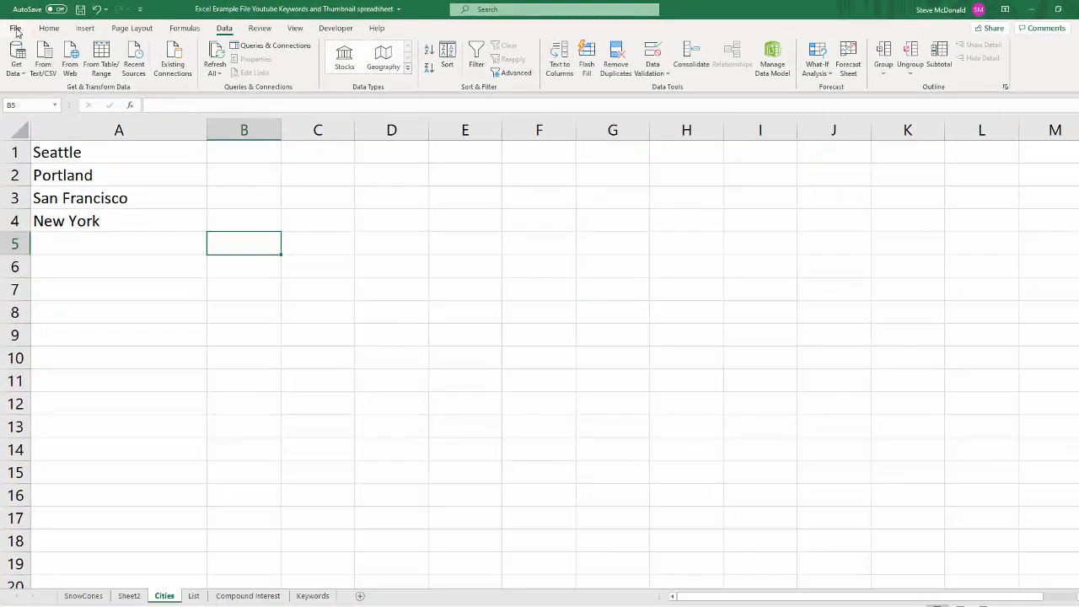
Enable Provide feedback with sound in the Ease of Access options, using the Modern sound scheme.
{"action": "left_click", "coordinate": [16, 29]}
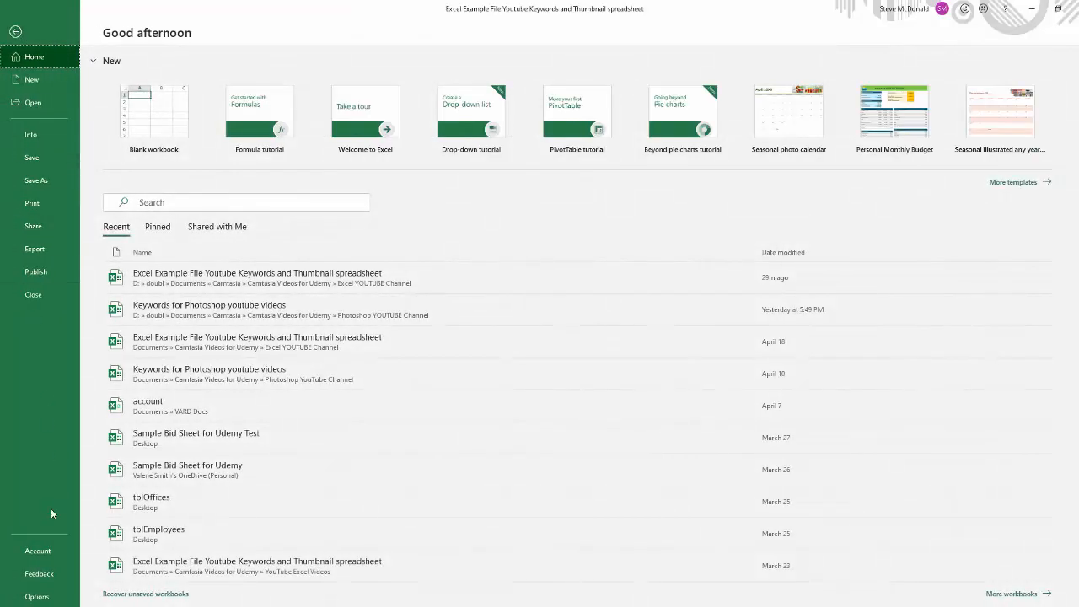
{"action": "left_click", "coordinate": [40, 600]}
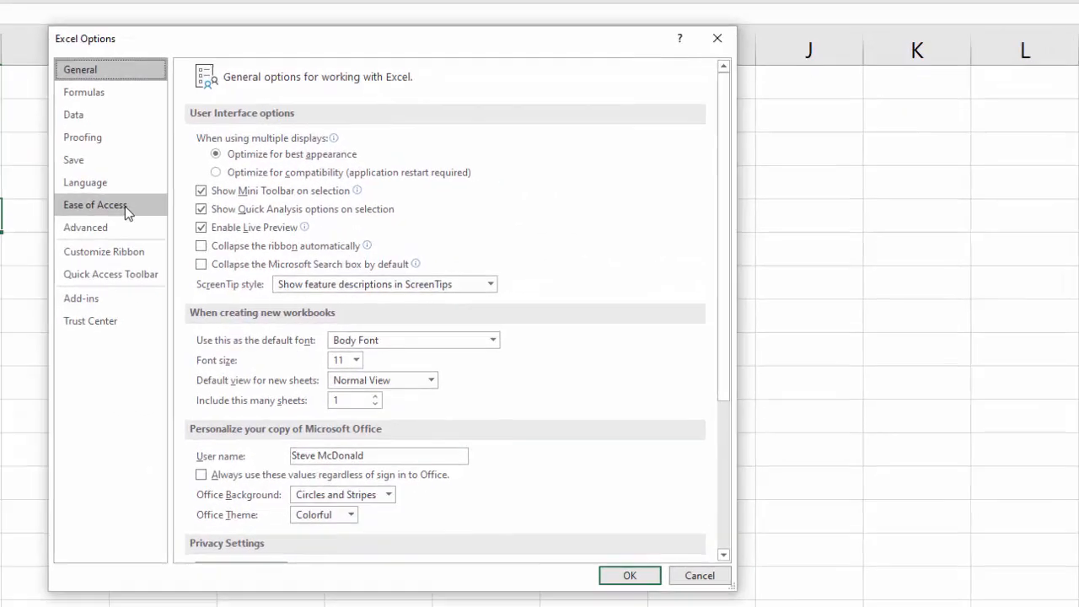
{"action": "left_click", "coordinate": [198, 215]}
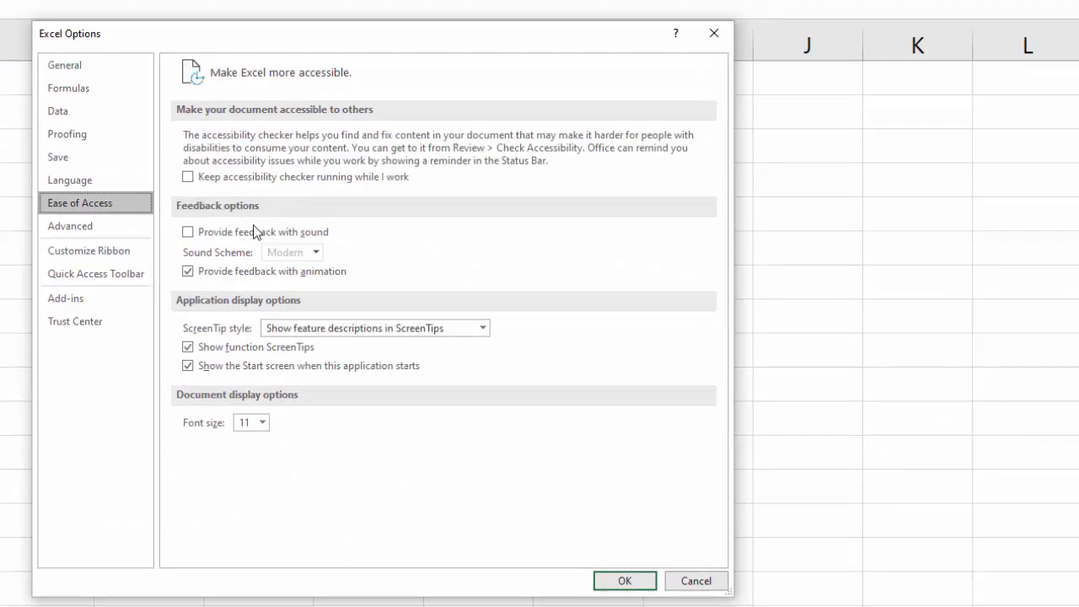
{"action": "left_click", "coordinate": [188, 234]}
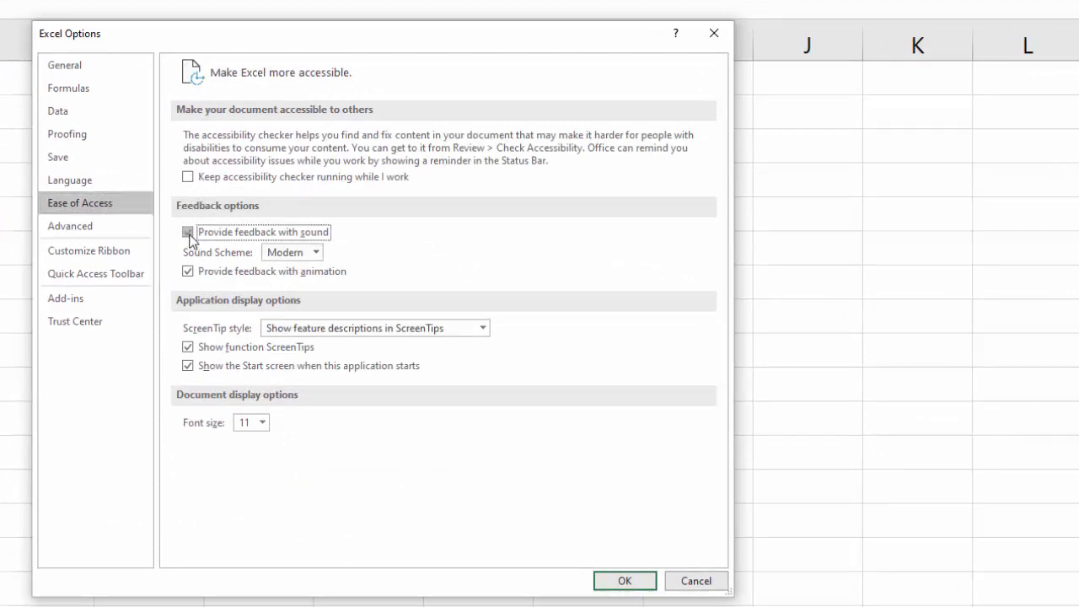
{"action": "left_click", "coordinate": [316, 253]}
{"action": "left_click", "coordinate": [312, 269]}
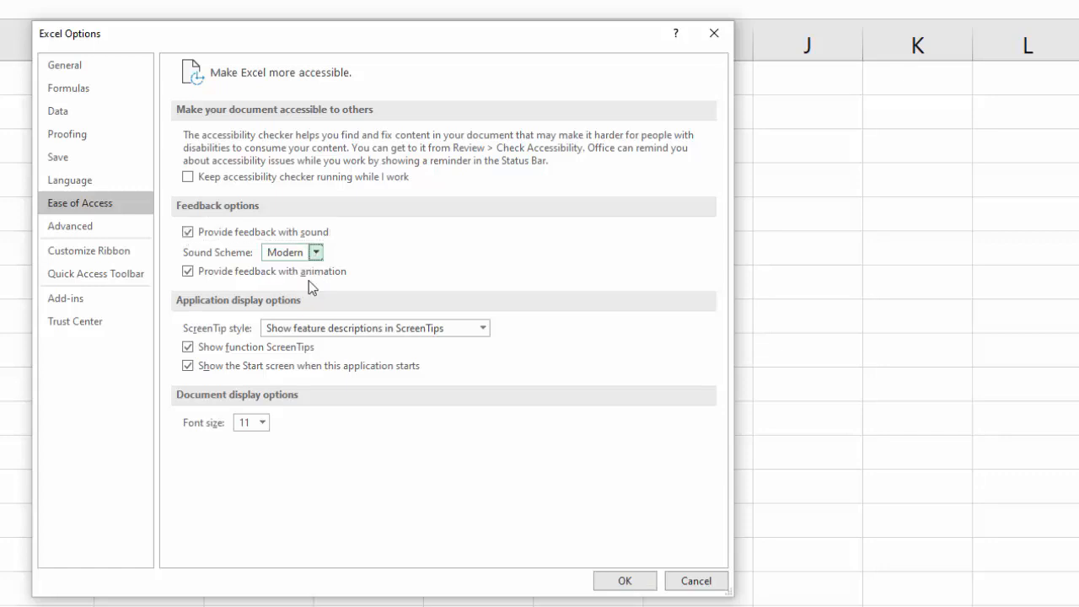
{"action": "left_click", "coordinate": [644, 583]}
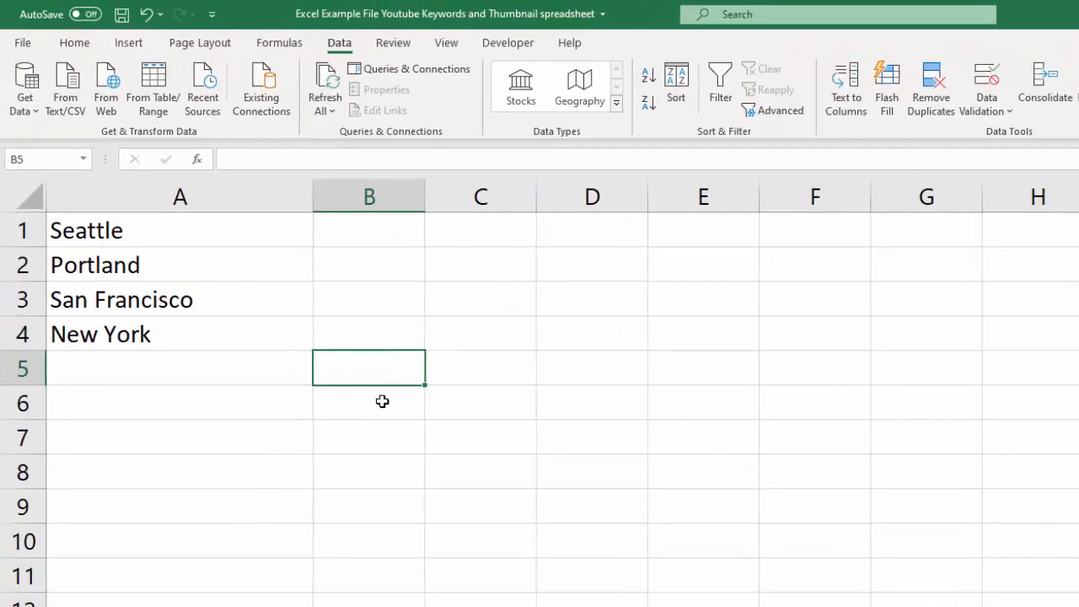
Copy New York from A4 into B4 and save the workbook.
{"action": "left_click", "coordinate": [187, 337]}
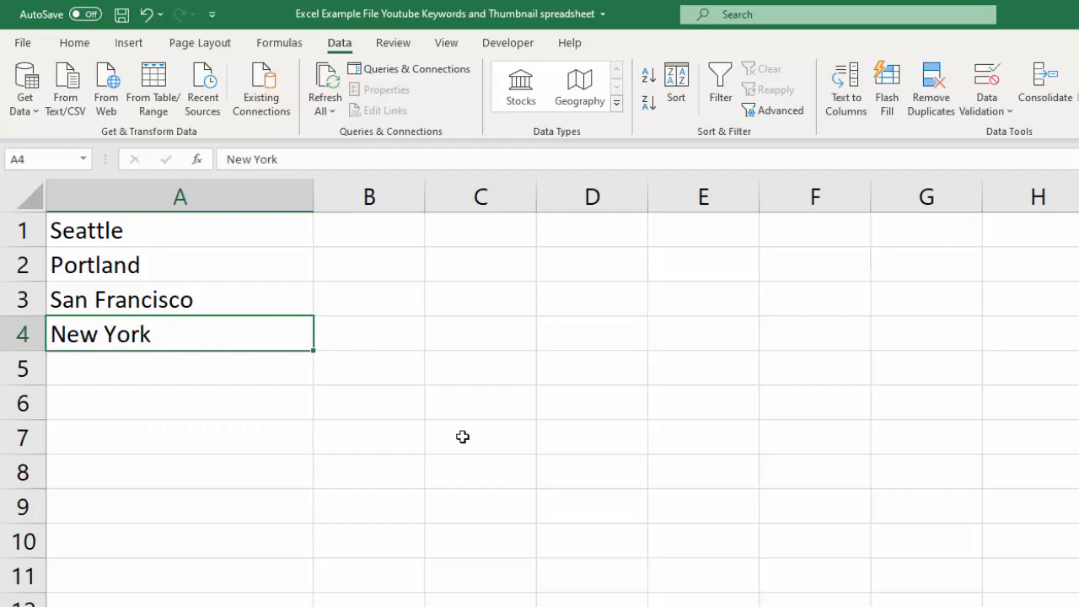
{"action": "key", "text": "ctrl+c"}
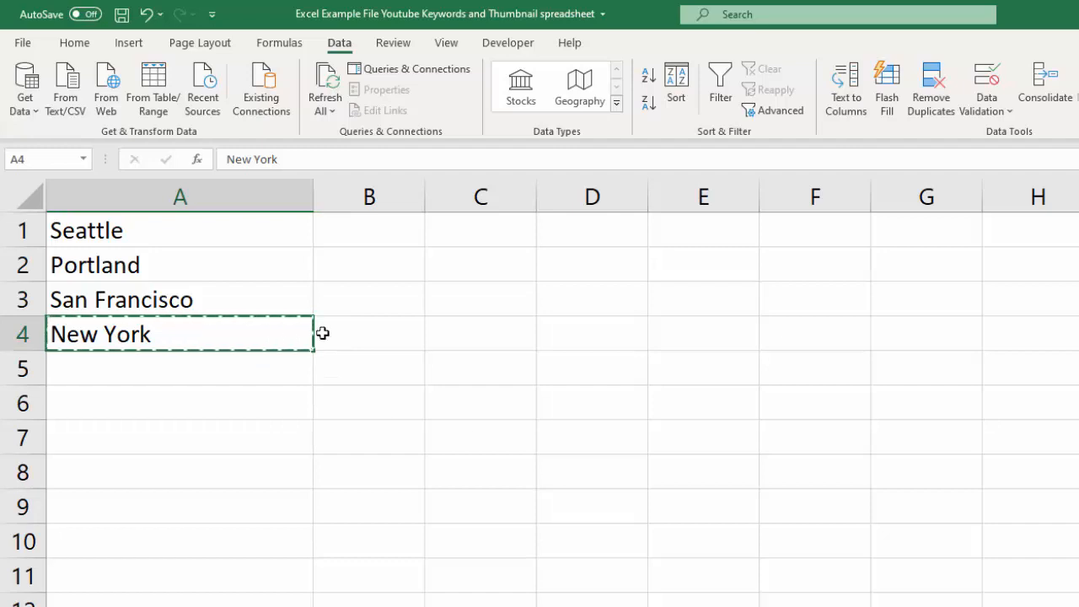
{"action": "left_click", "coordinate": [367, 333]}
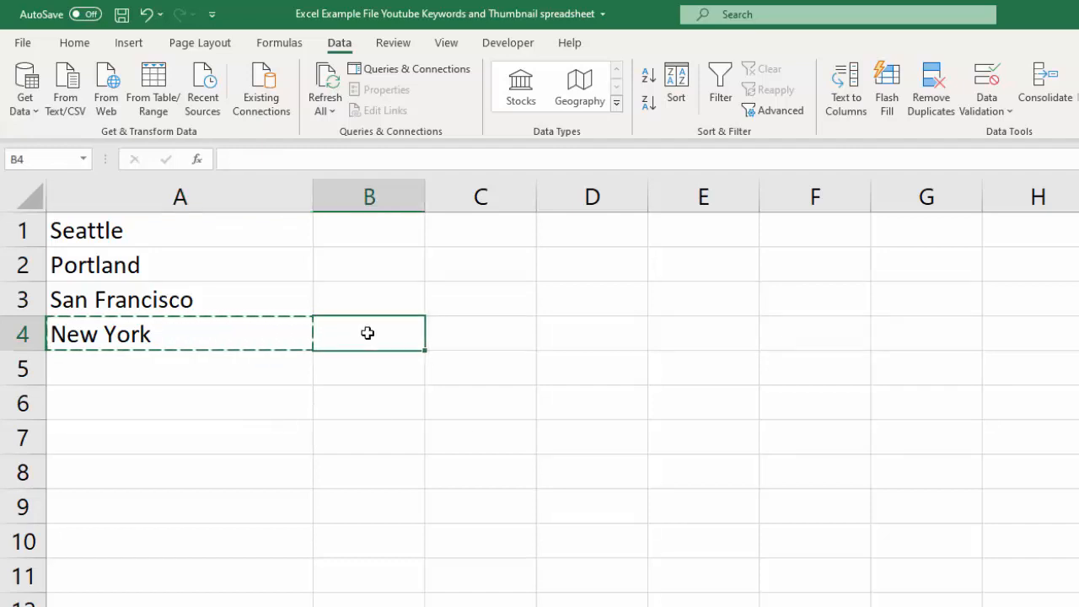
{"action": "key", "text": "ctrl+v"}
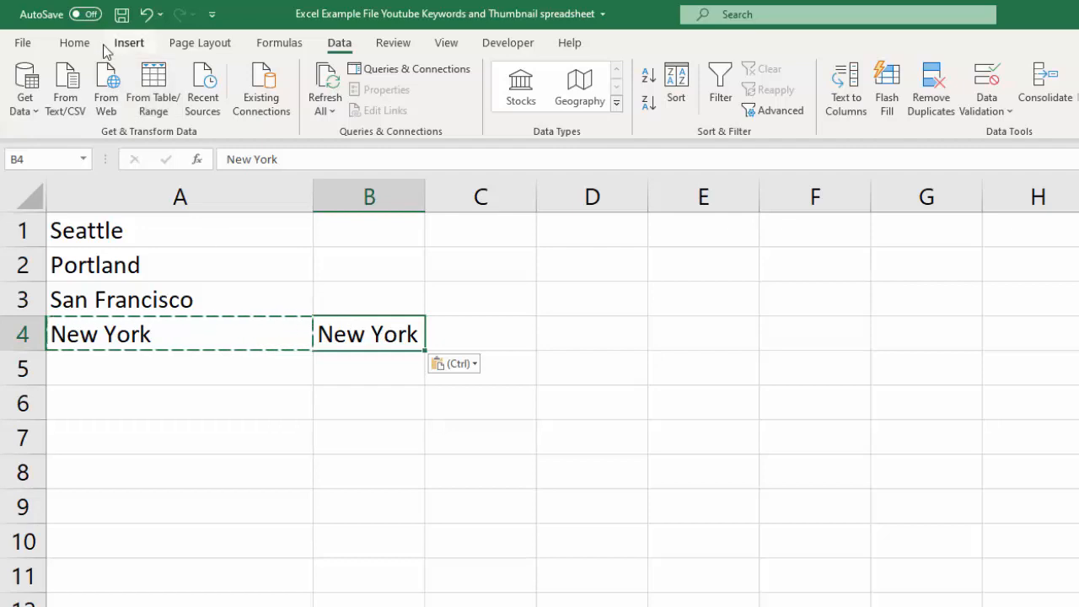
{"action": "left_click", "coordinate": [122, 15]}
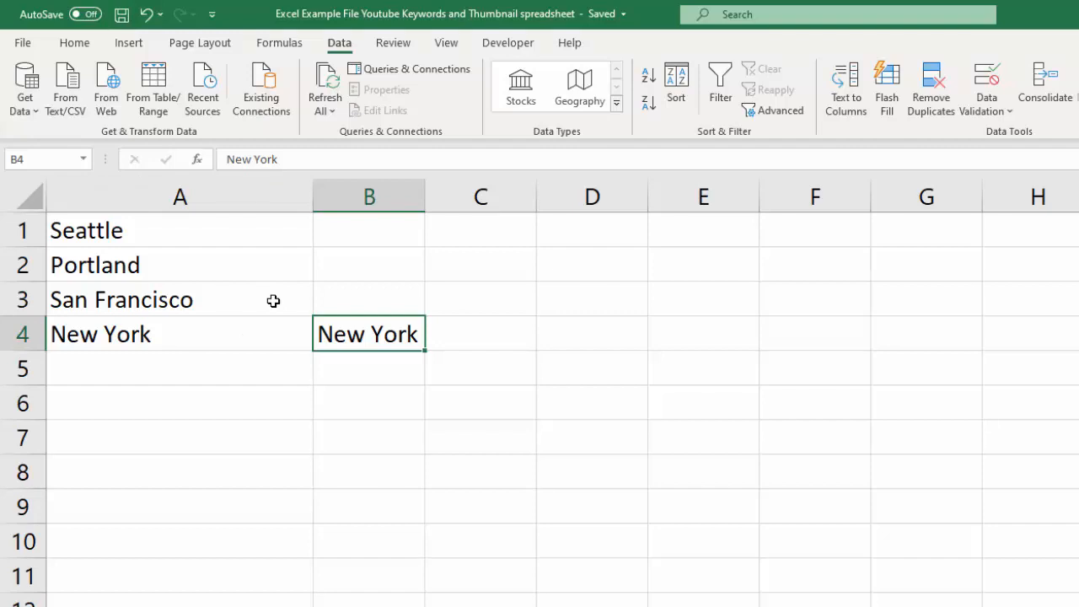
Disable Provide feedback with sound in the Ease of Access options.
{"action": "left_click", "coordinate": [24, 42]}
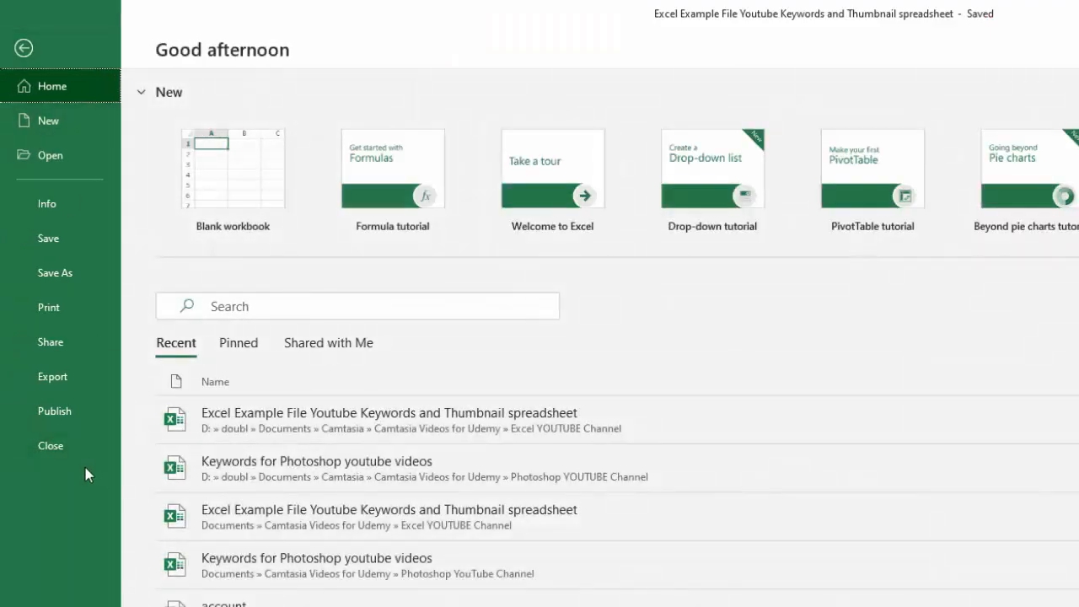
{"action": "left_click", "coordinate": [55, 605]}
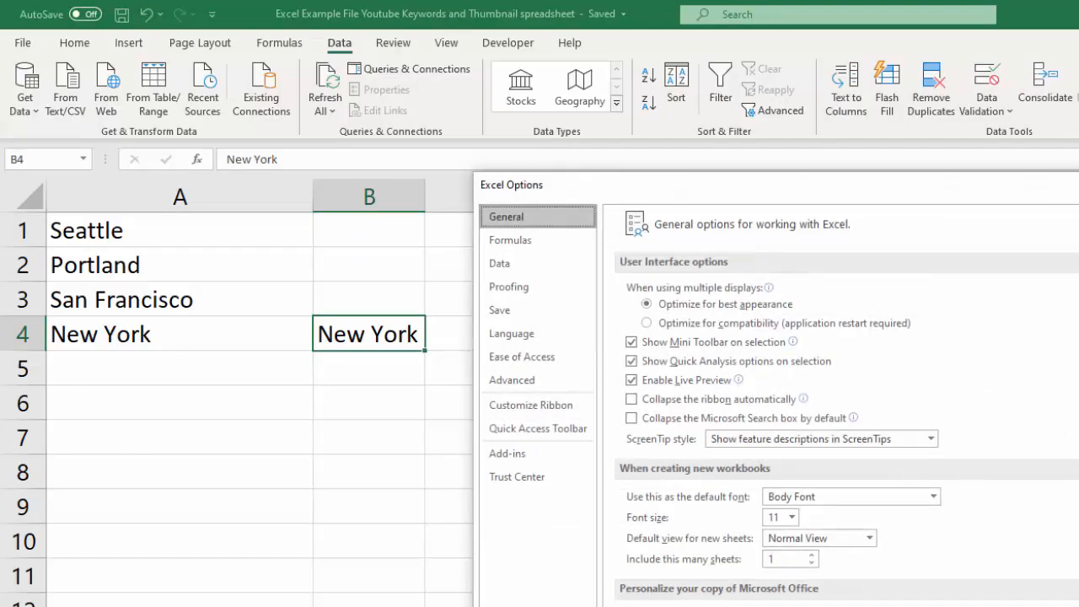
{"action": "left_click", "coordinate": [527, 358]}
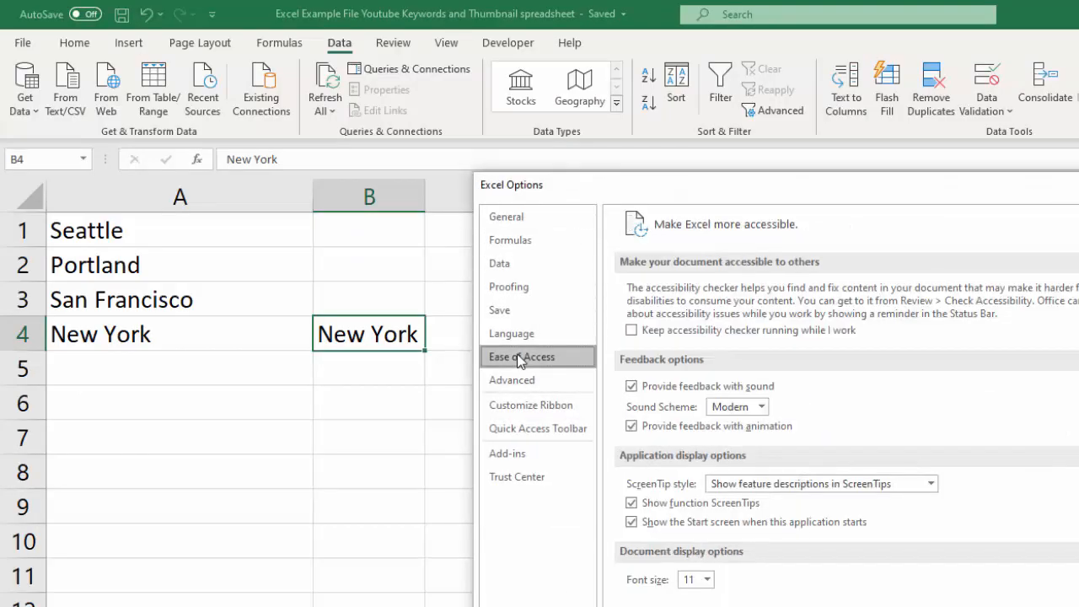
{"action": "left_click", "coordinate": [632, 386]}
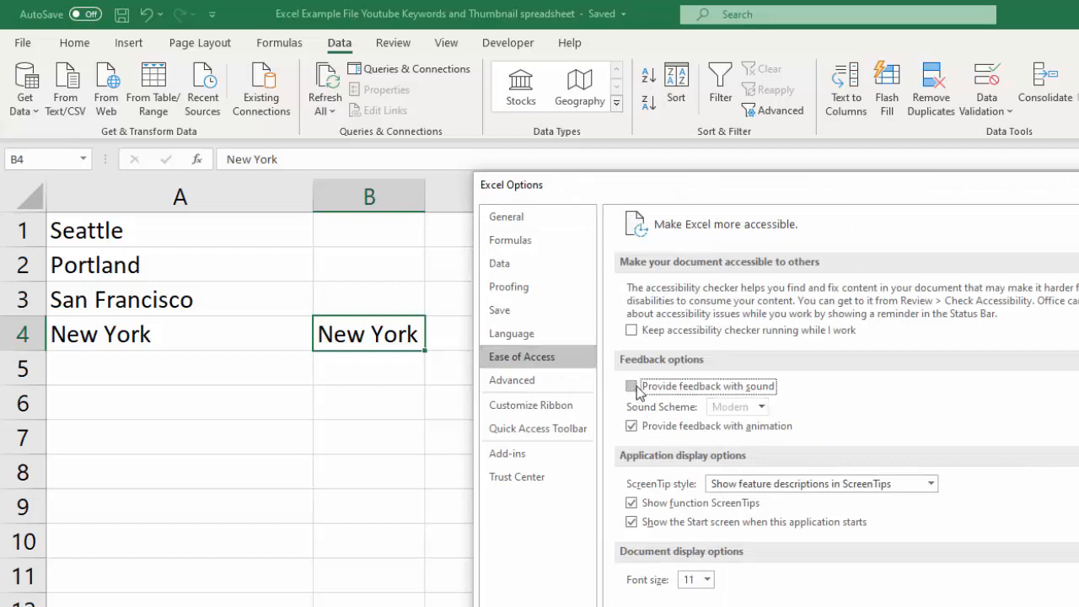
{"action": "key", "text": "Return"}
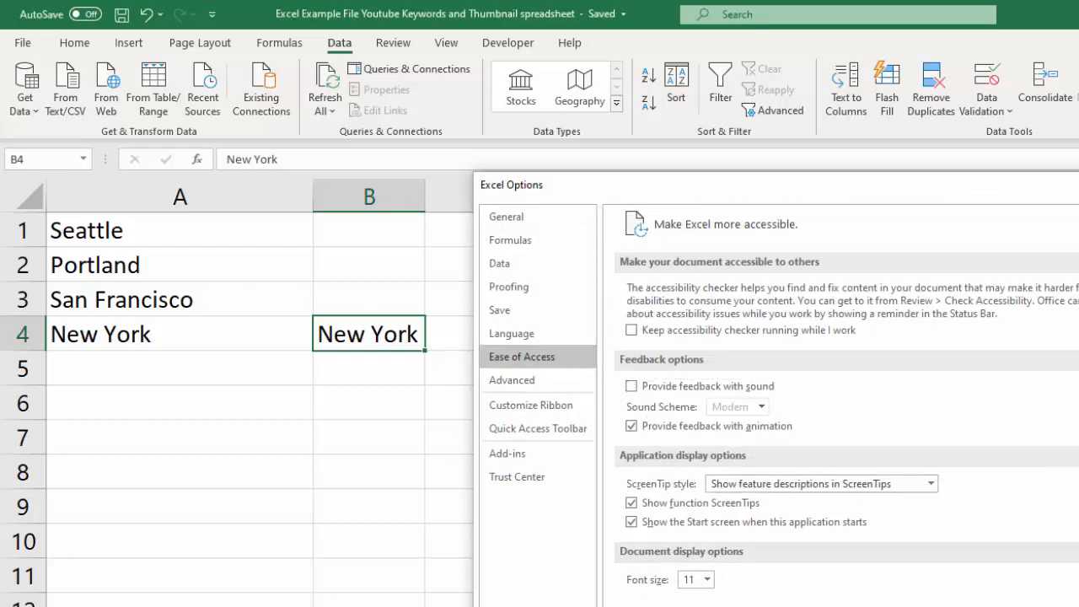
Preview the recommended PivotTables for range A1:F29 of the SnowCones sheet, and close the suggestions without inserting one.
{"action": "left_click", "coordinate": [198, 342]}
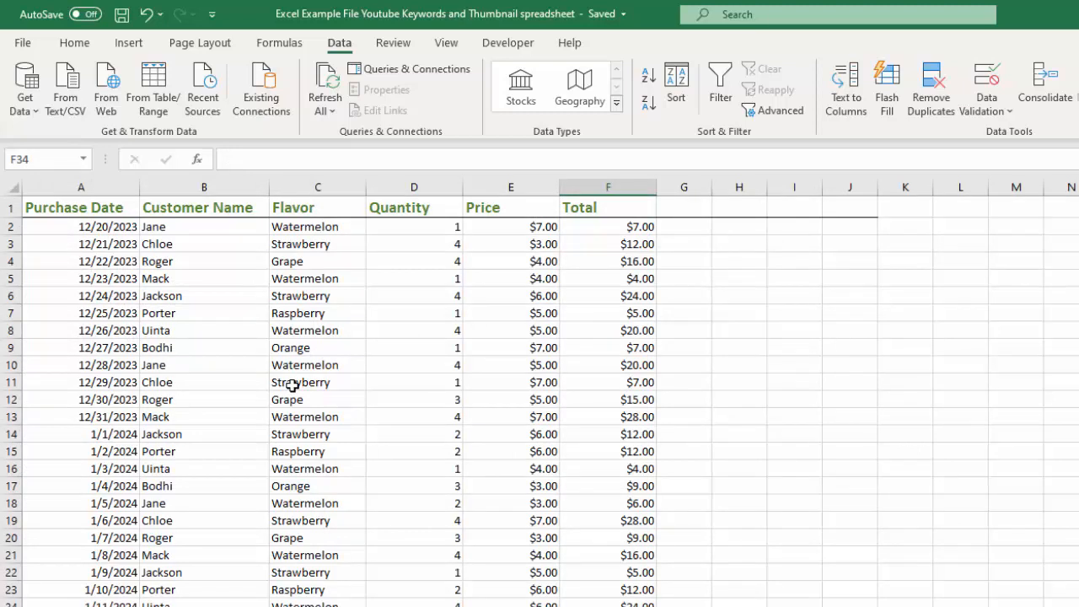
{"action": "left_click", "coordinate": [130, 47]}
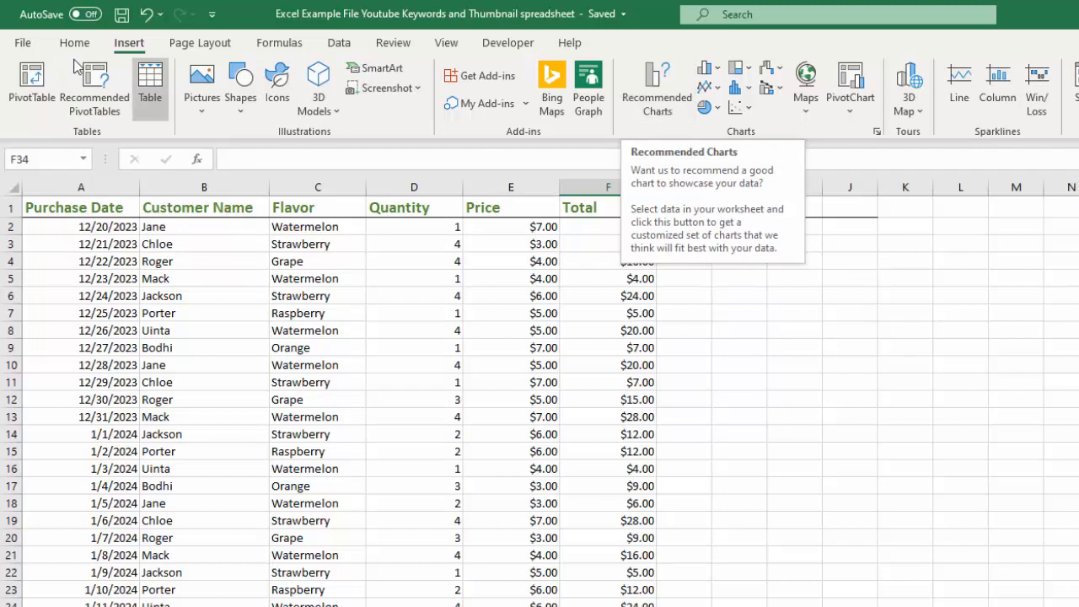
{"action": "left_click", "coordinate": [93, 105]}
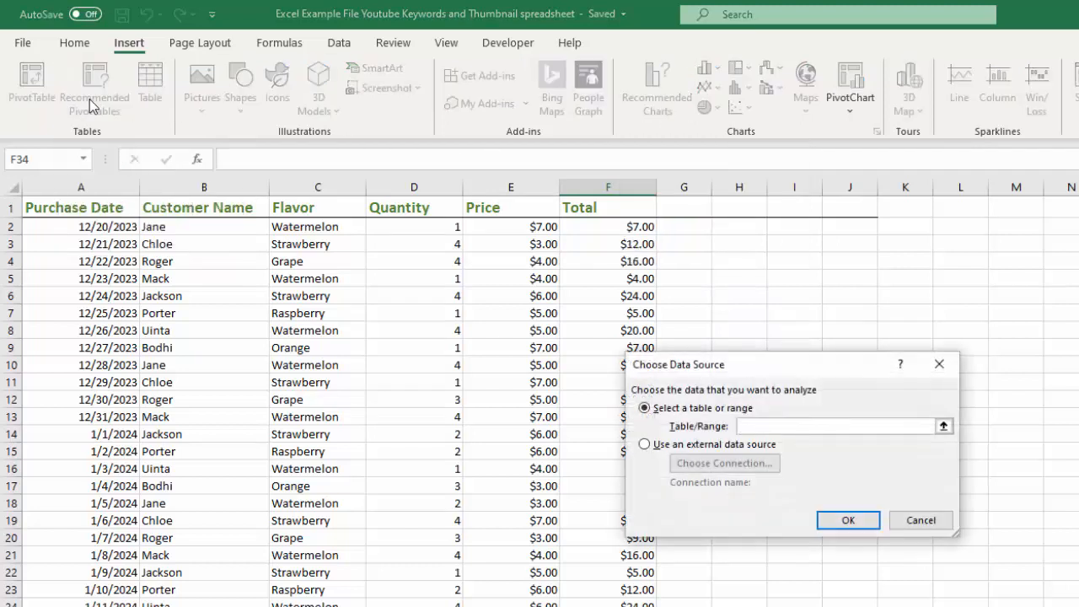
{"action": "left_click", "coordinate": [943, 426]}
{"action": "left_click_drag", "start_coordinate": [70, 208], "coordinate": [607, 606]}
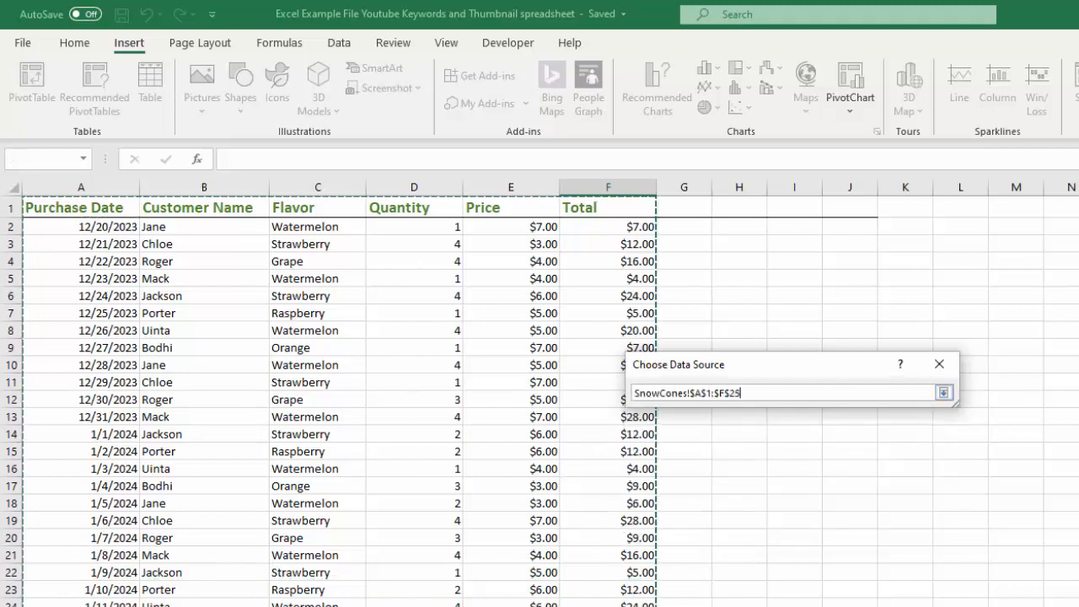
{"action": "left_click", "coordinate": [943, 393]}
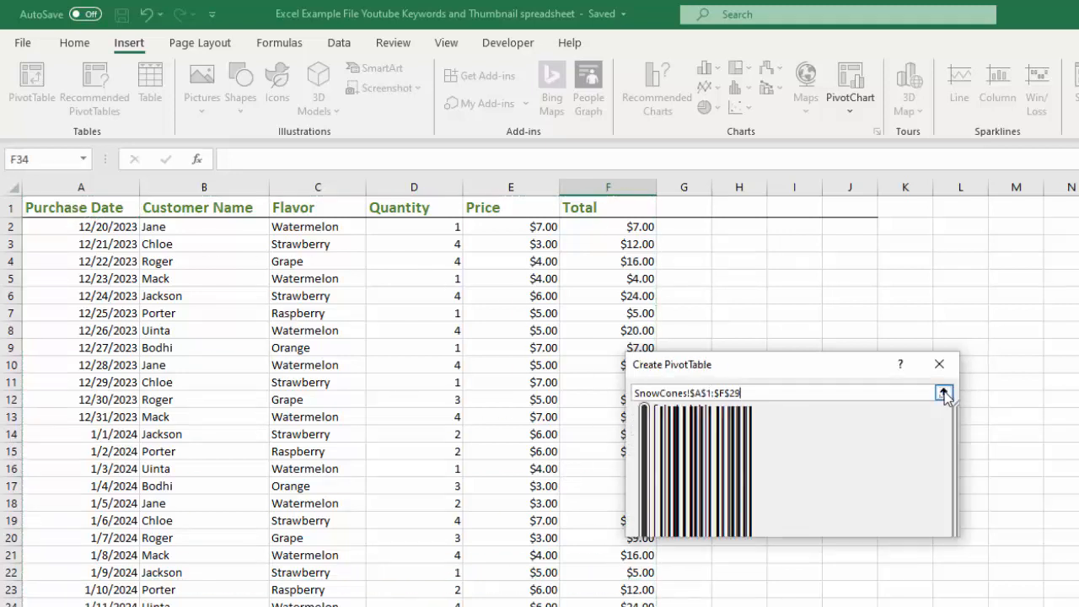
{"action": "left_click", "coordinate": [846, 523]}
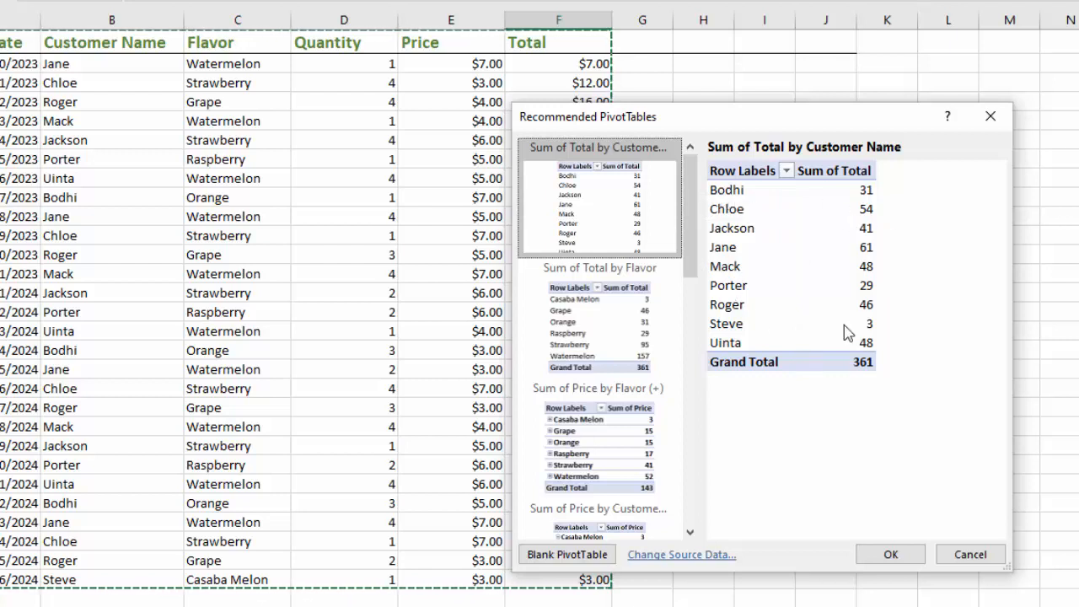
{"action": "mouse_move", "coordinate": [685, 230]}
{"action": "left_mouse_down"}
{"action": "mouse_move", "coordinate": [691, 272]}
{"action": "mouse_move", "coordinate": [692, 227]}
{"action": "left_mouse_up"}
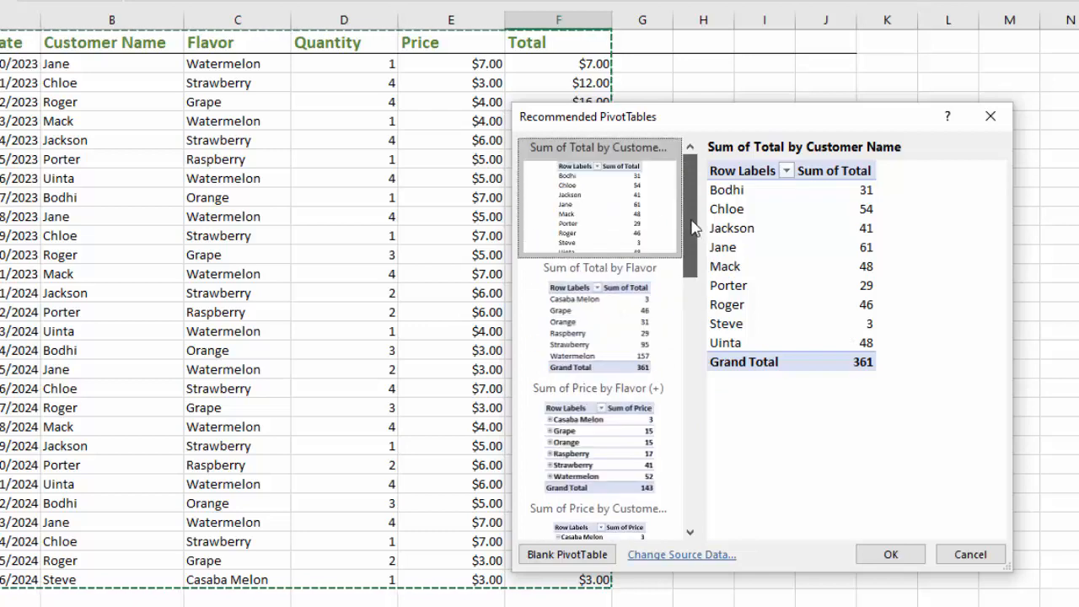
{"action": "left_click", "coordinate": [970, 556]}
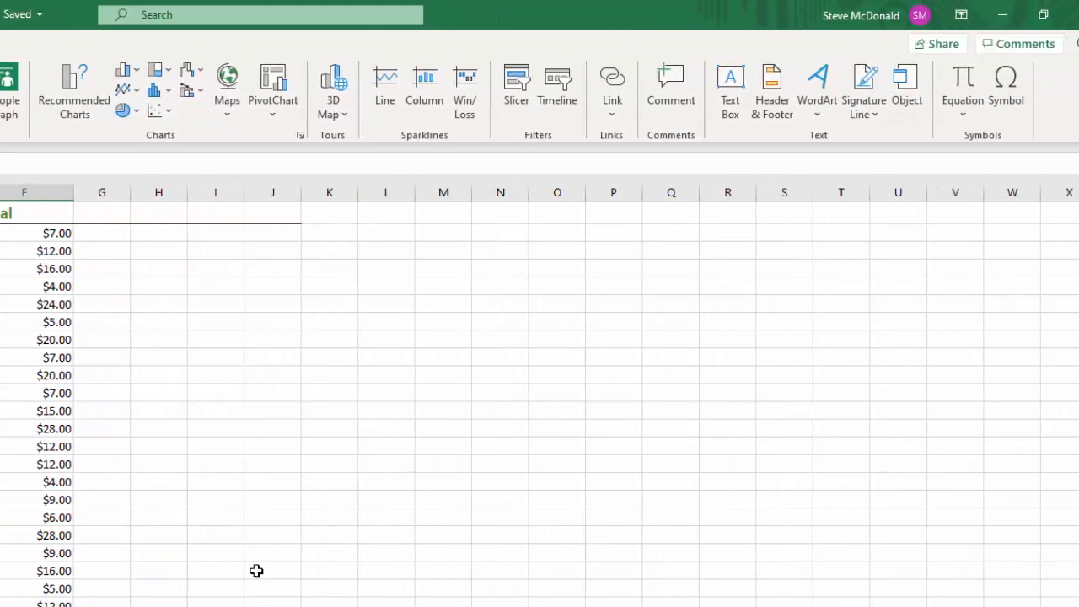
Upload a copy of the workbook to OneDrive - Personal for sharing and review the link settings, without sending the link.
{"action": "left_click", "coordinate": [944, 44]}
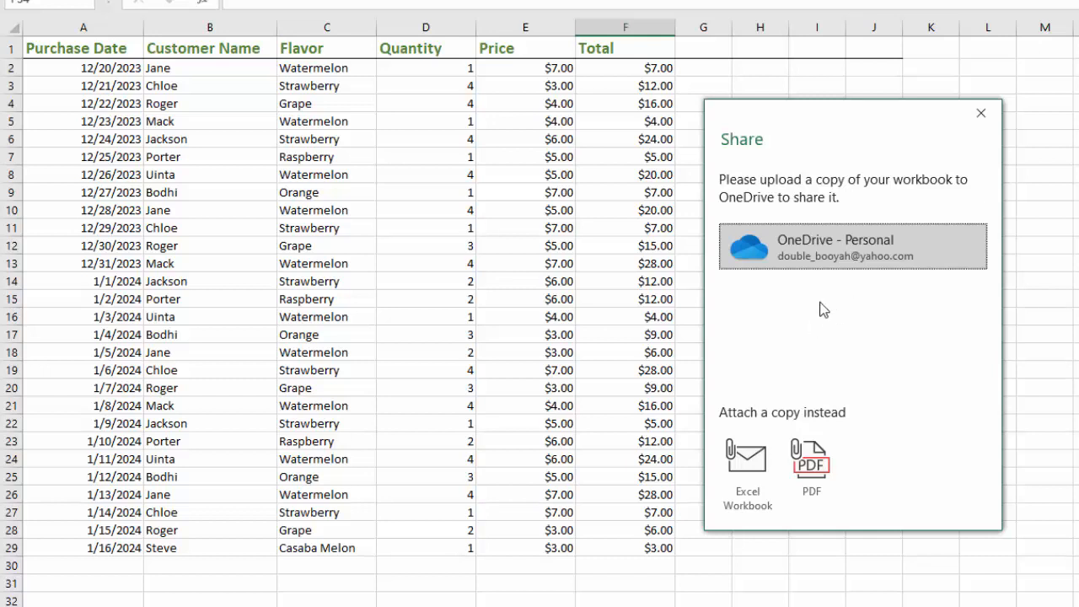
{"action": "left_click", "coordinate": [835, 245]}
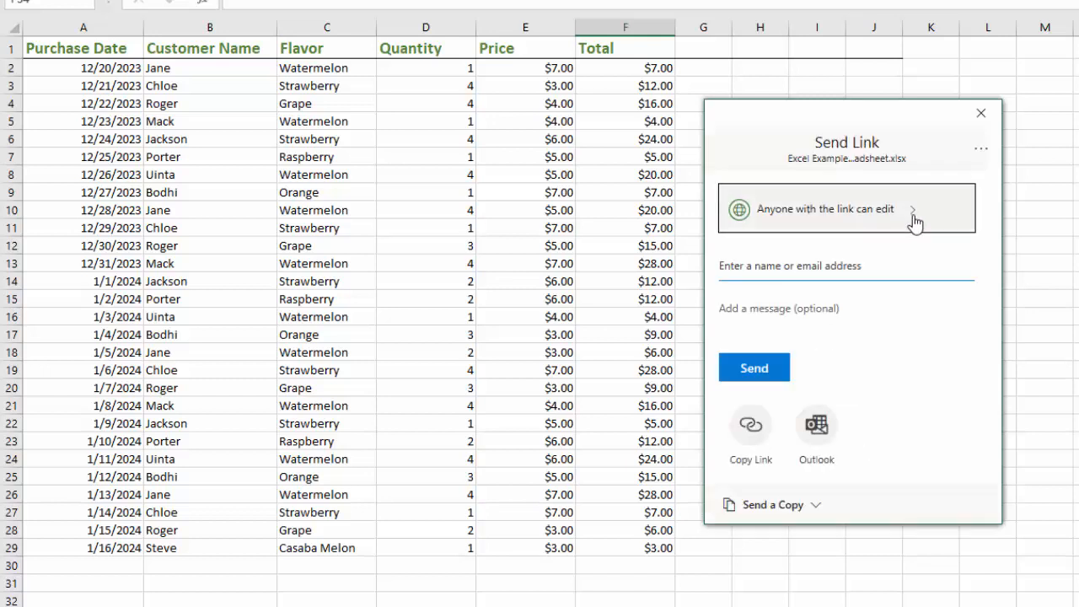
{"action": "left_click", "coordinate": [915, 222]}
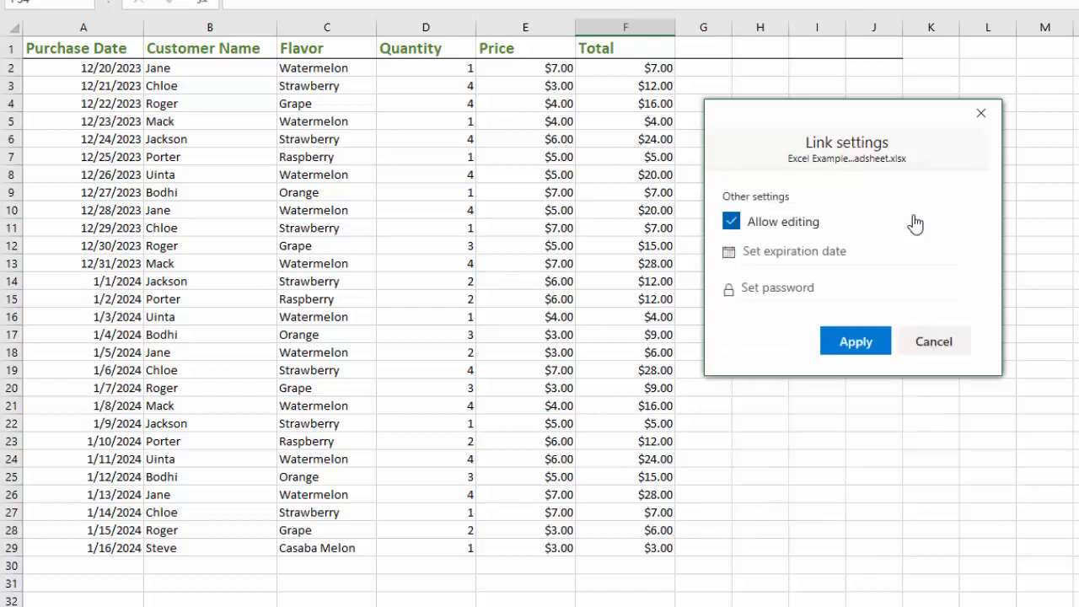
{"action": "left_click", "coordinate": [937, 352]}
{"action": "left_click", "coordinate": [779, 266]}
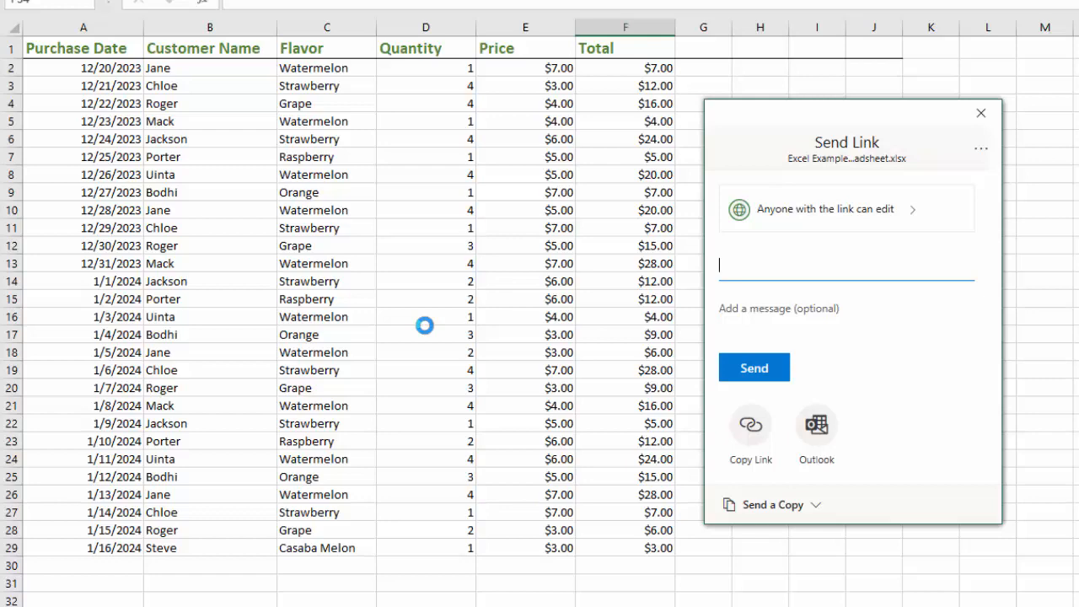
{"action": "left_click", "coordinate": [980, 113]}
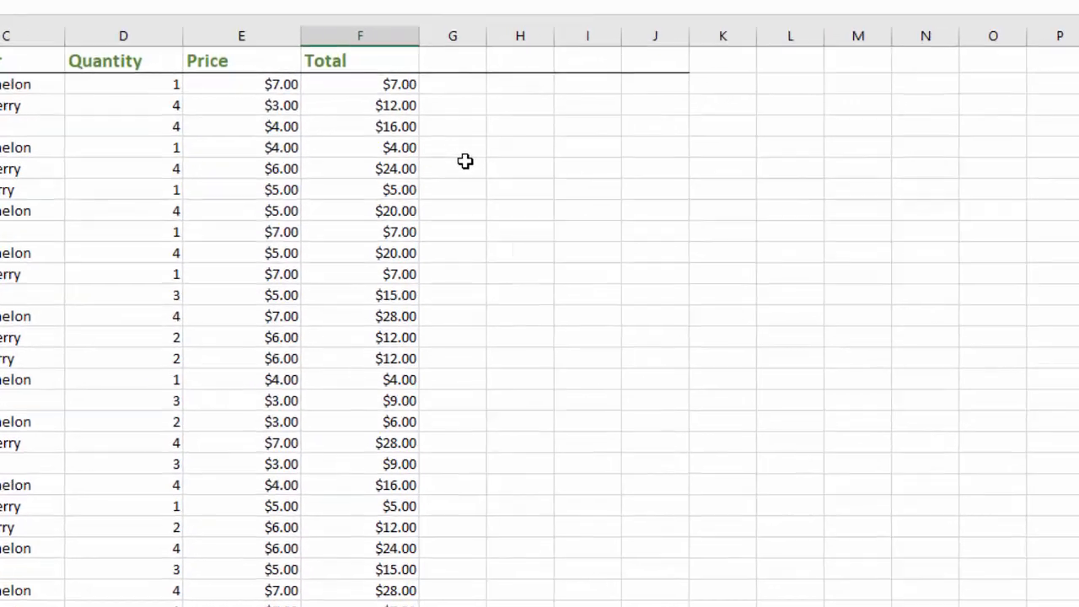
Enter a CONCAT formula in H2 that joins the flavor names in C2:C11.
{"action": "left_click", "coordinate": [761, 72]}
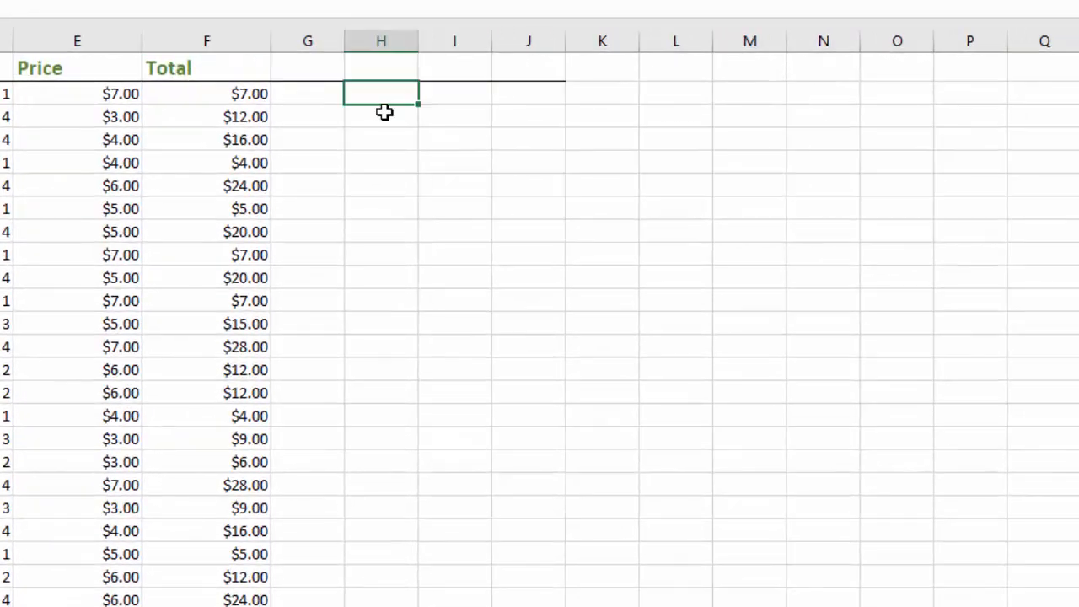
{"action": "type", "text": "=con"}
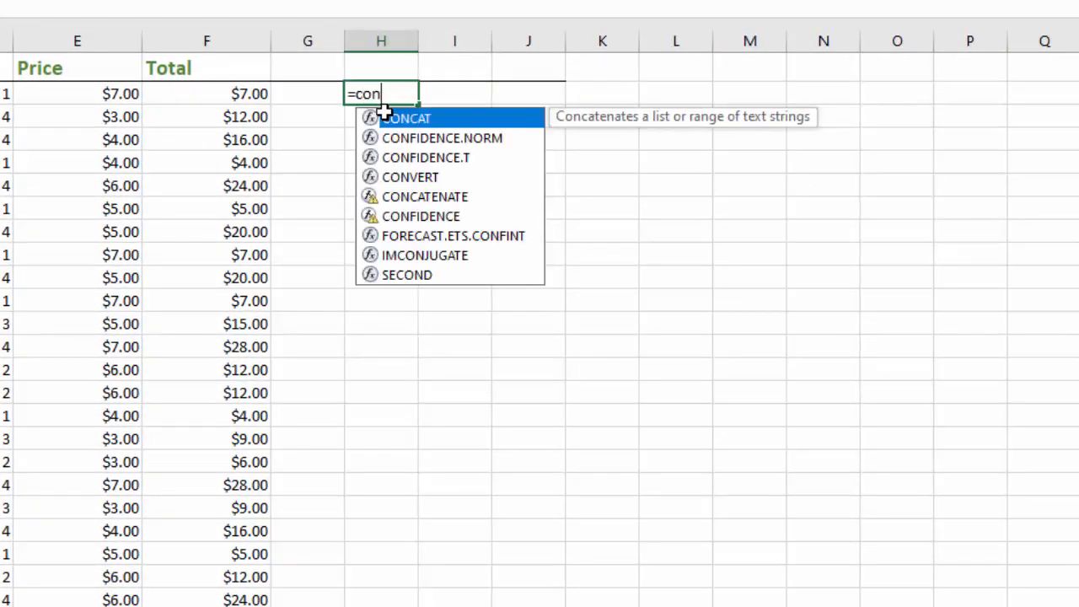
{"action": "type", "text": "c"}
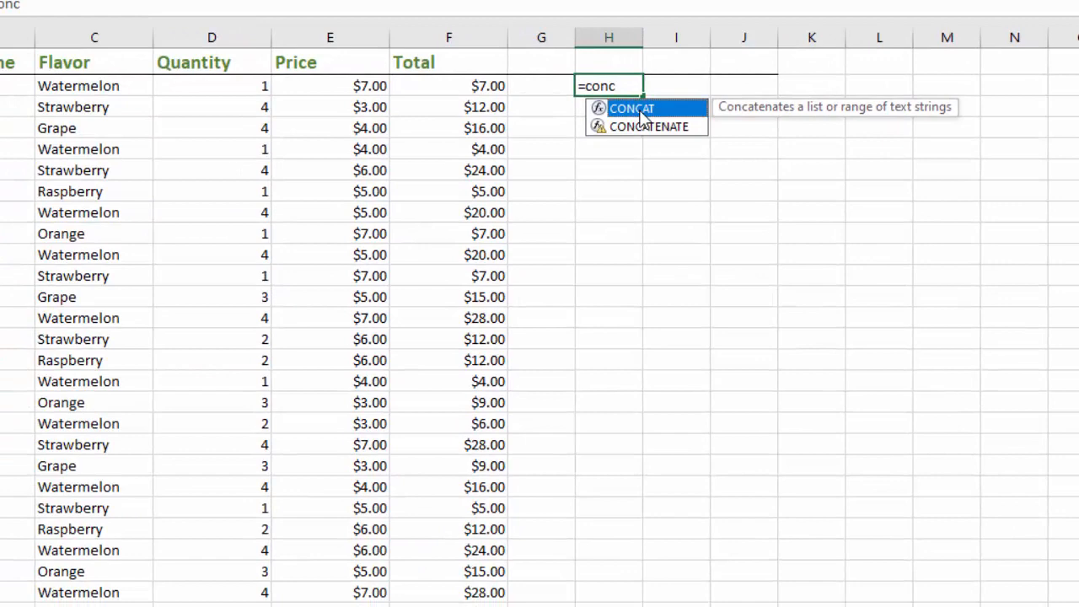
{"action": "double_click", "coordinate": [642, 115]}
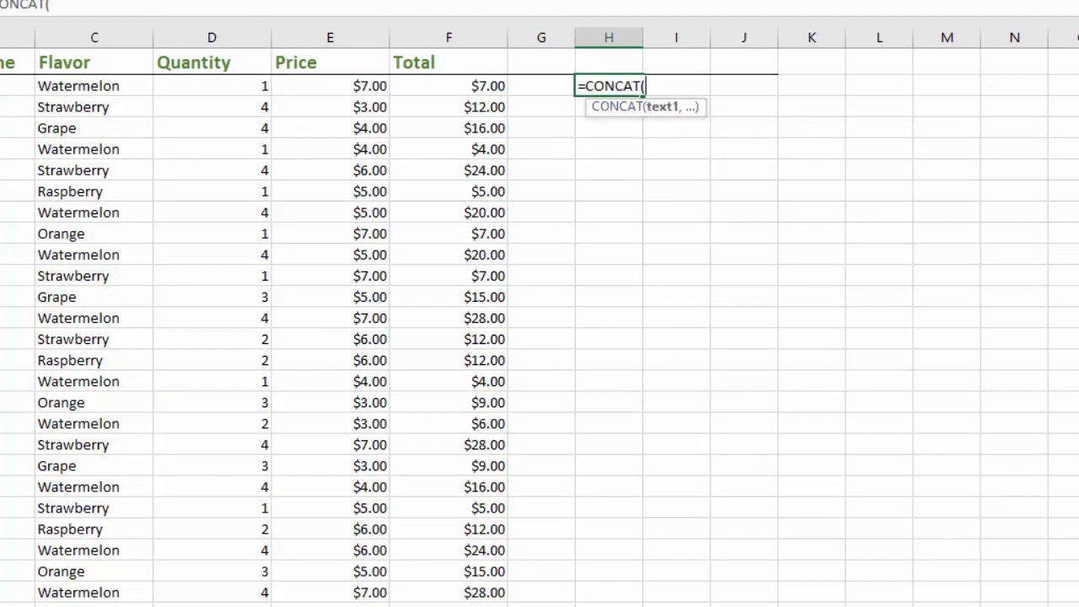
{"action": "left_click_drag", "start_coordinate": [82, 88], "coordinate": [104, 283]}
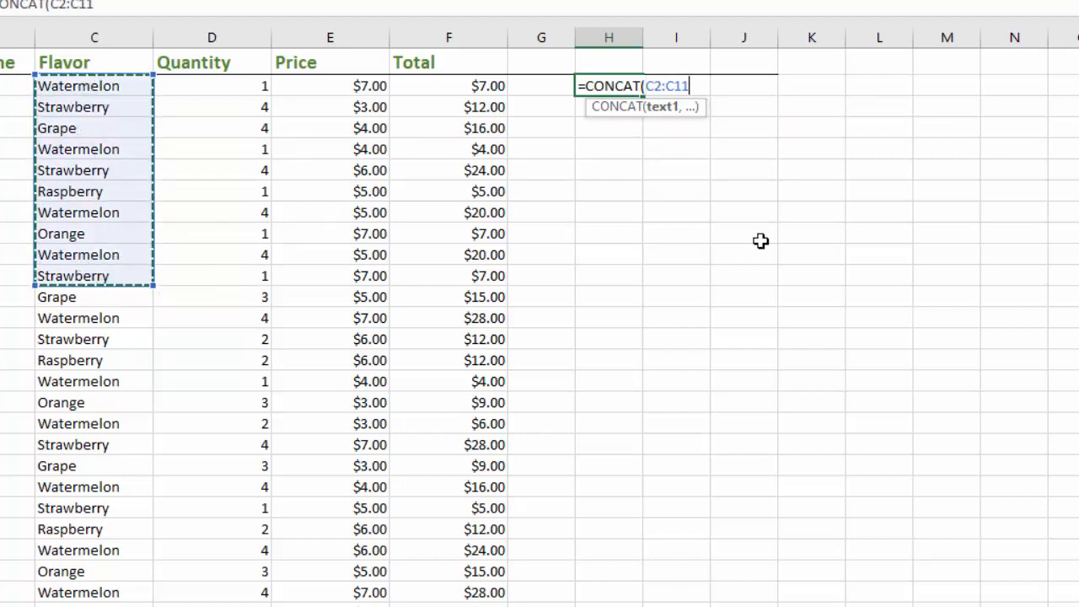
{"action": "key", "text": "Return"}
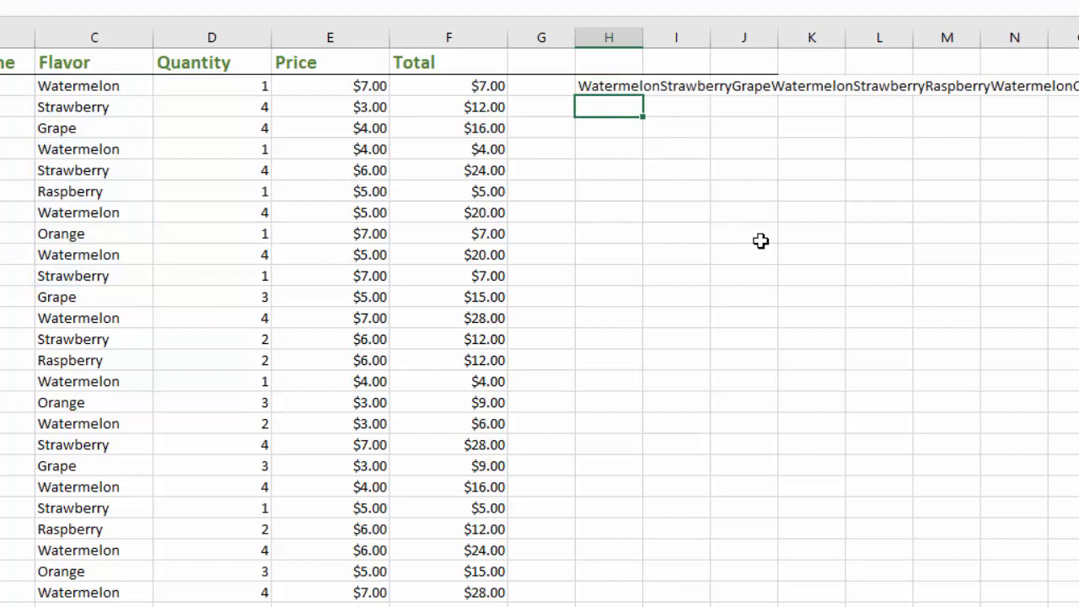